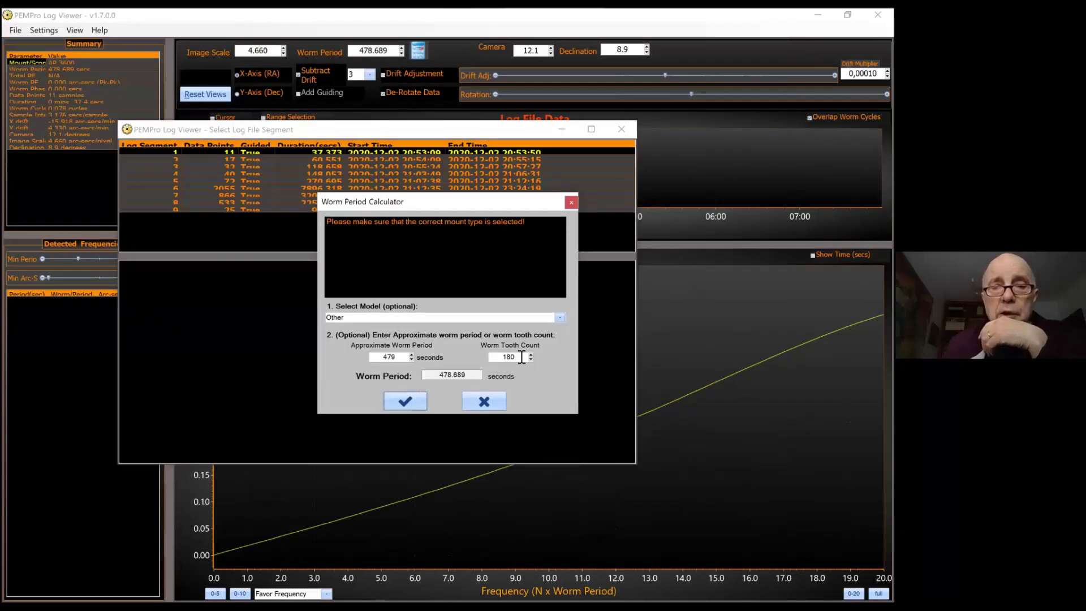
Step: Set the approximate worm period to 400 seconds and the worm tooth count to 216 for the Other mount model, and accept
double_click(402, 359)
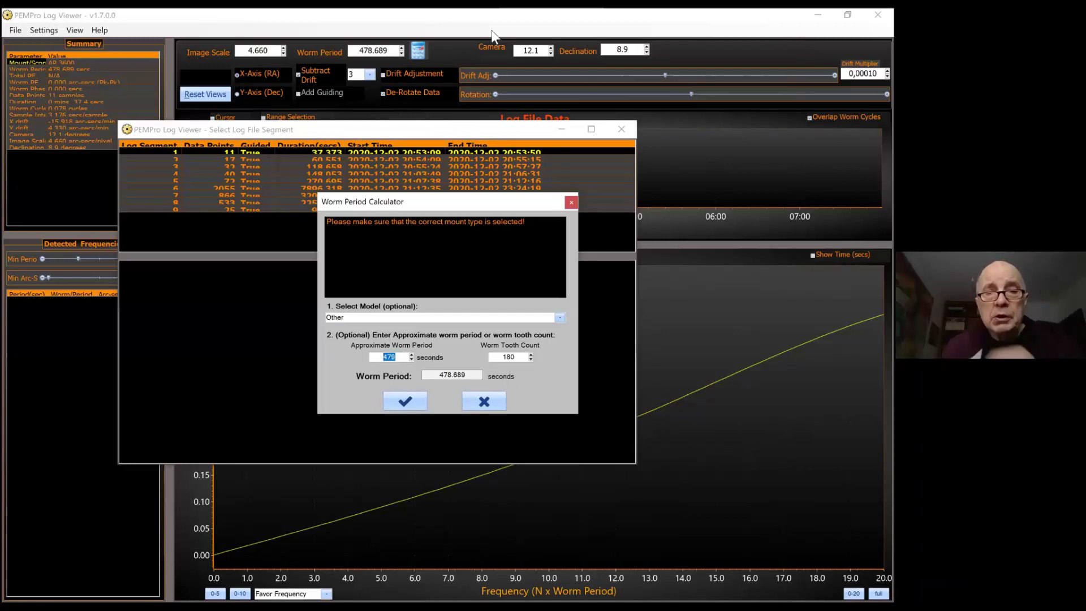
type("400")
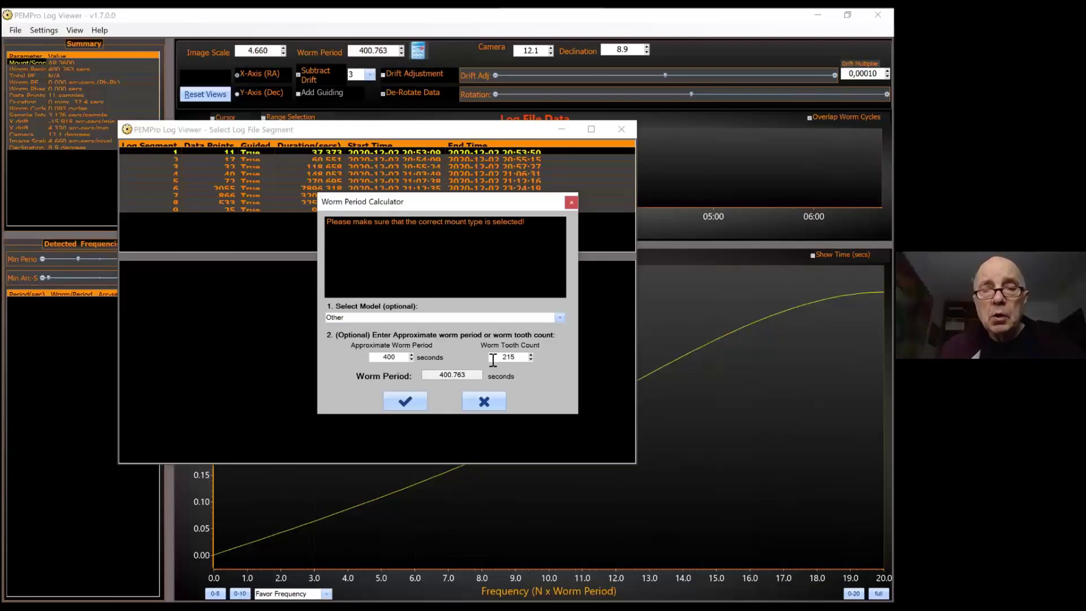
type("216")
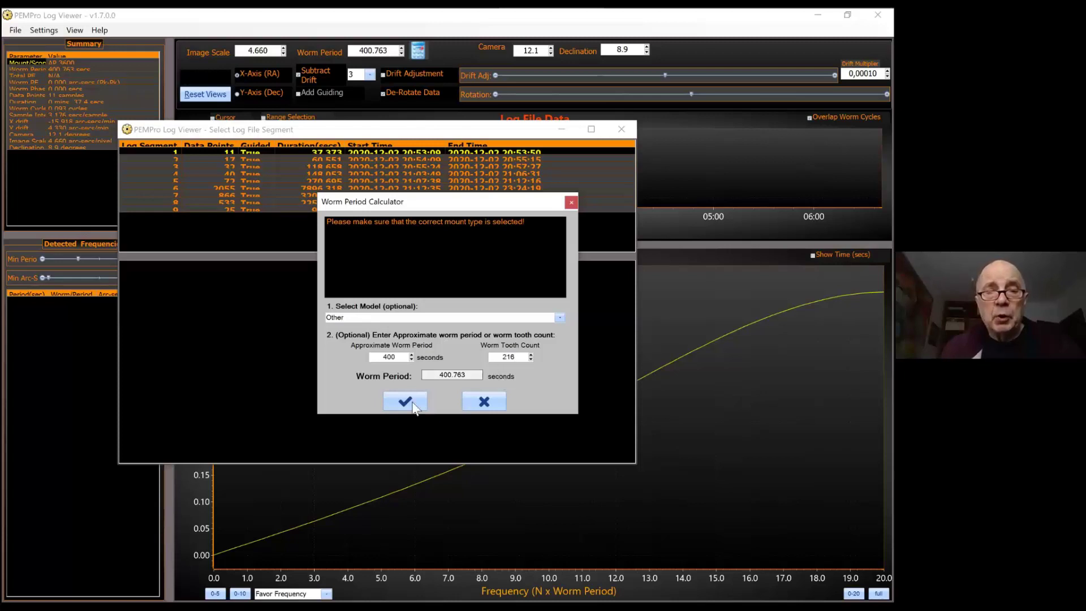
left_click(392, 403)
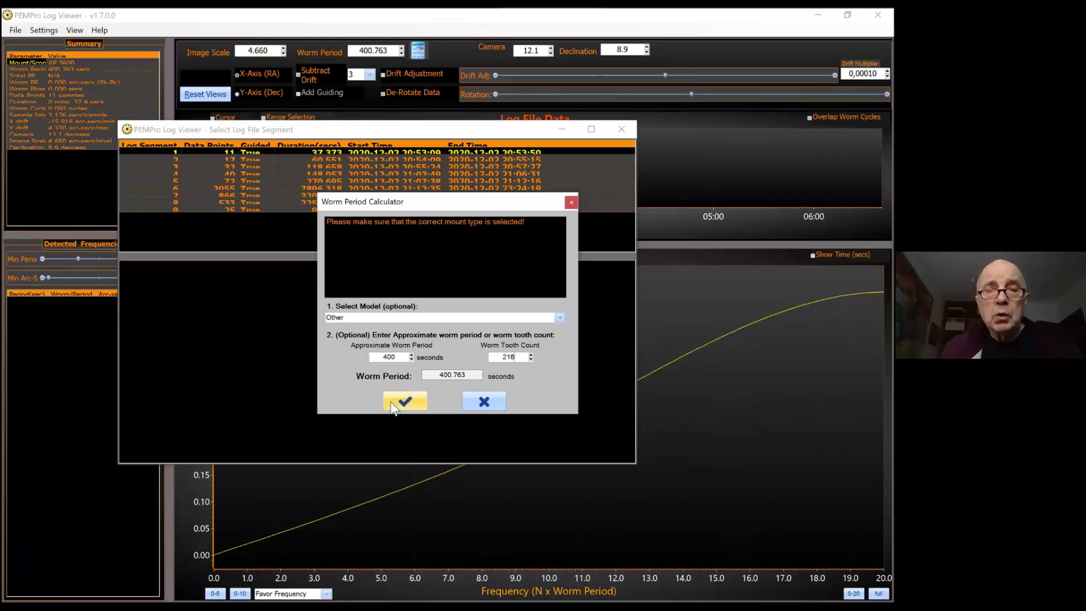
left_click(392, 404)
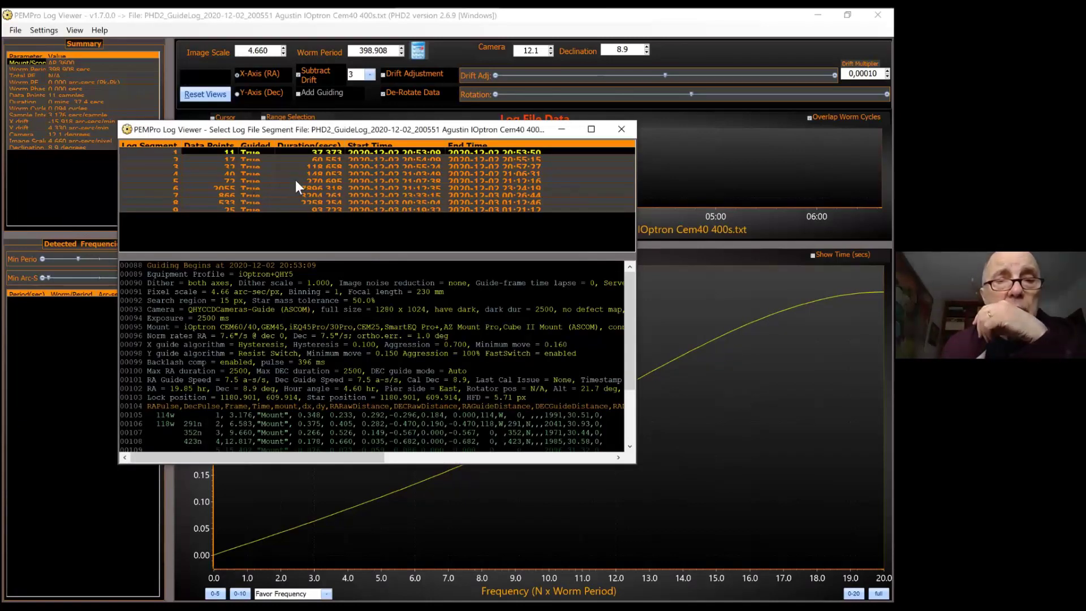
Step: Compare log segments 6, 7 and 8, and load segment 7, which starts at 23:33:15, for analysis
left_click(226, 196)
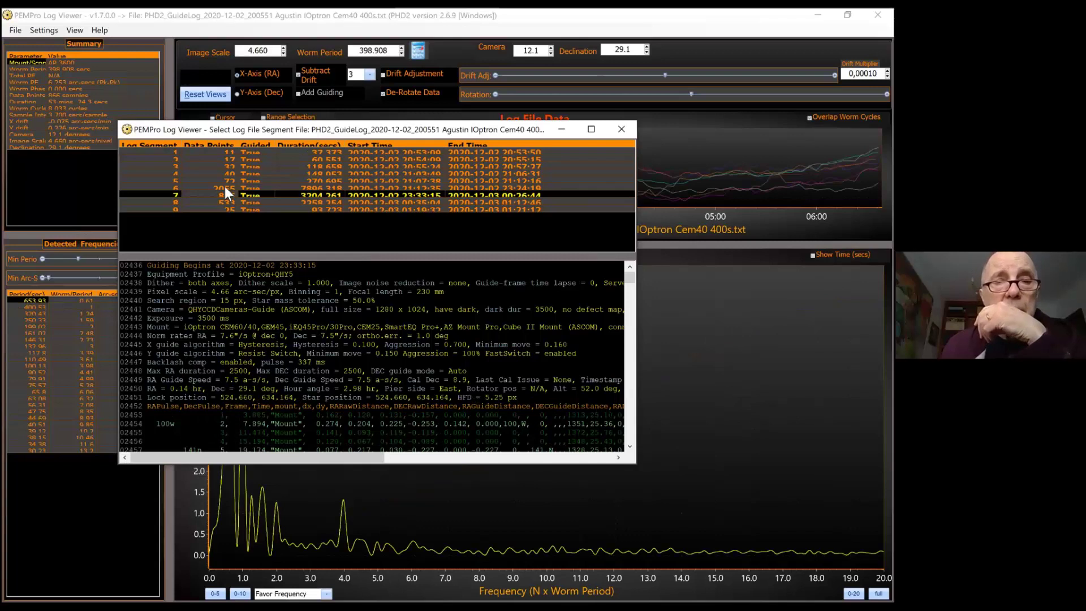
left_click(226, 188)
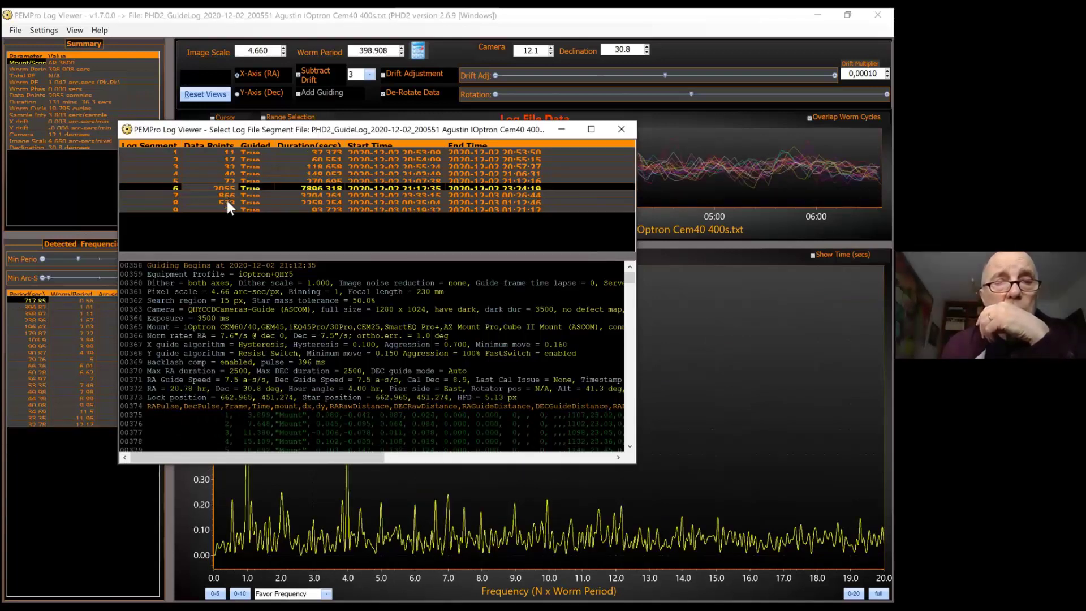
left_click(227, 201)
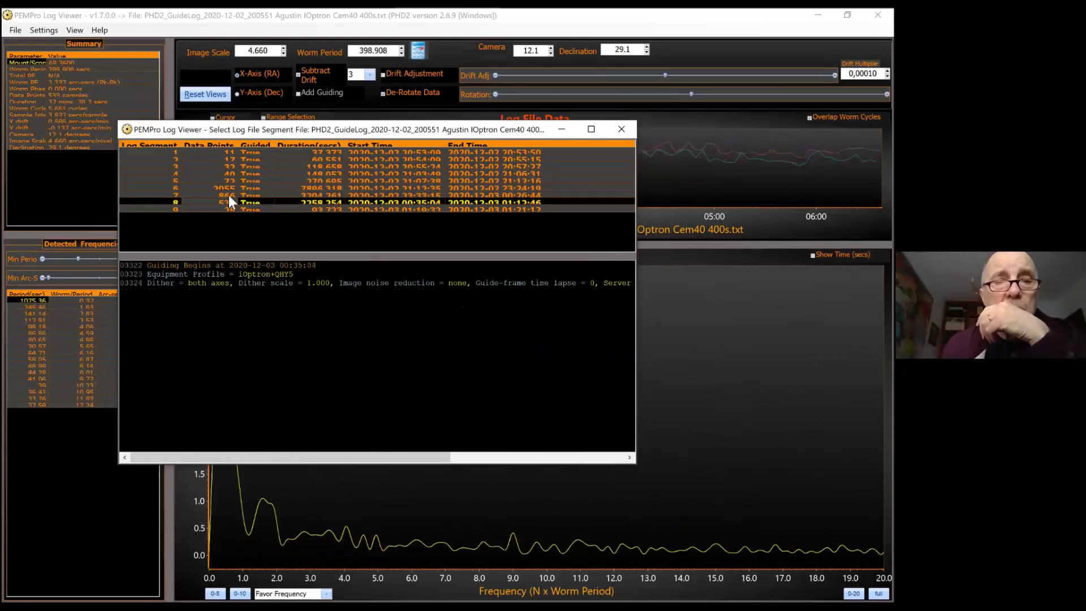
left_click(228, 195)
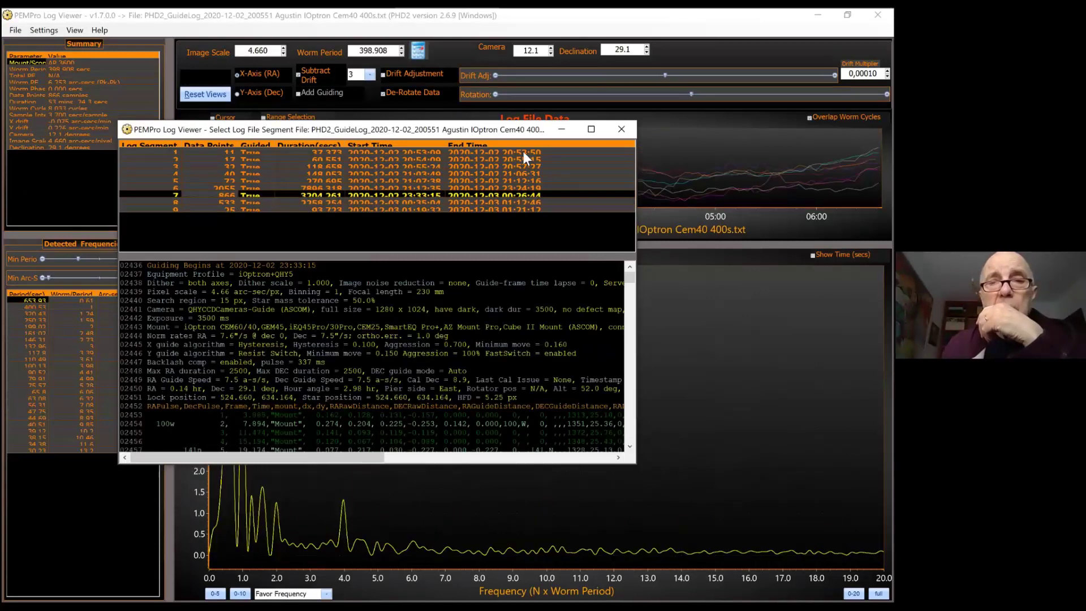
left_click(622, 129)
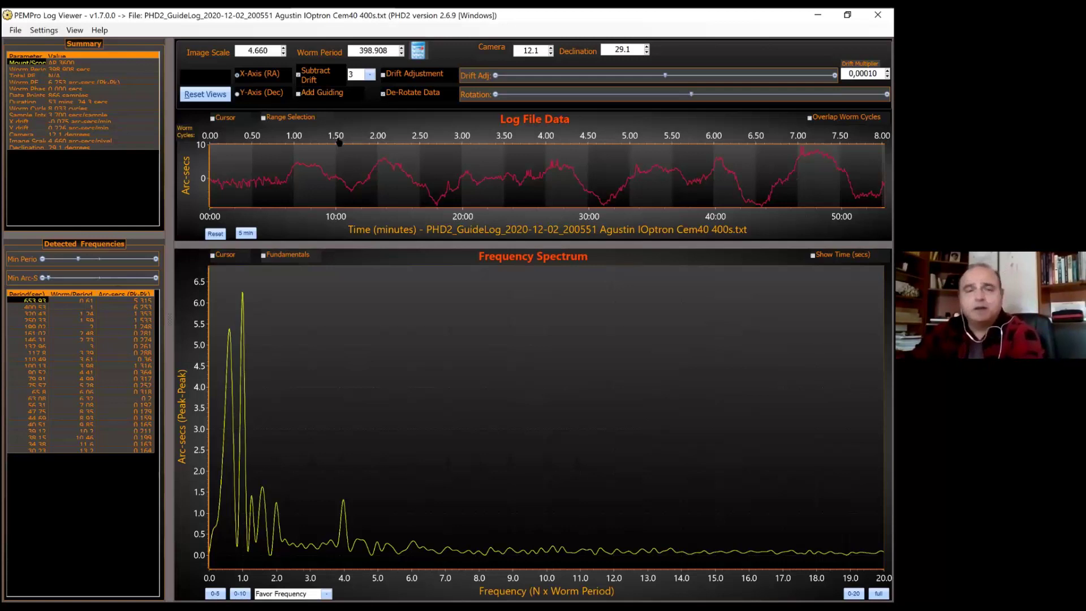
key("super+plus")
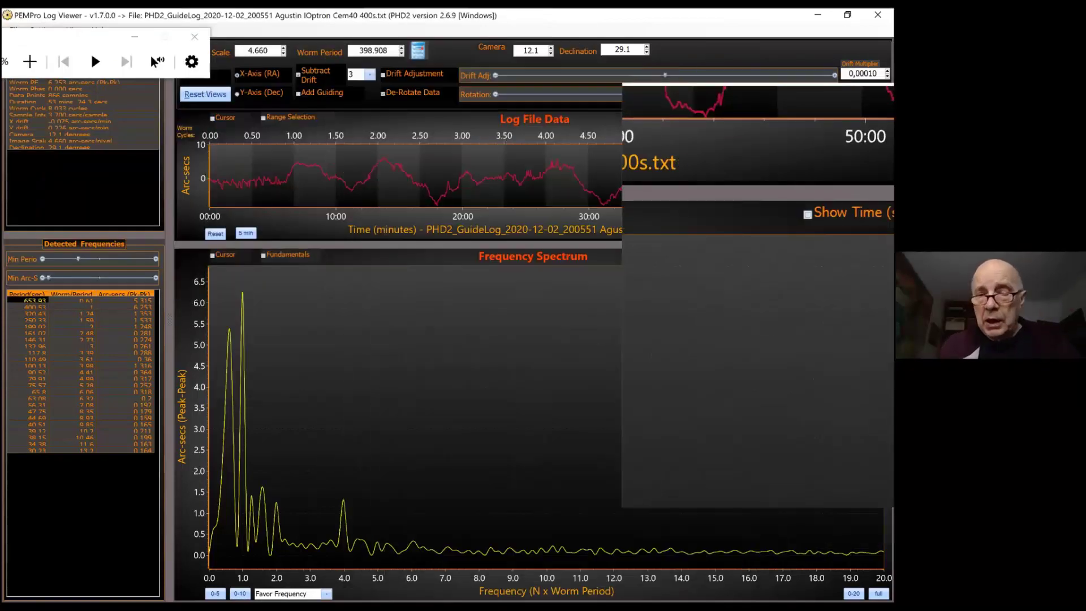
key("super+Escape")
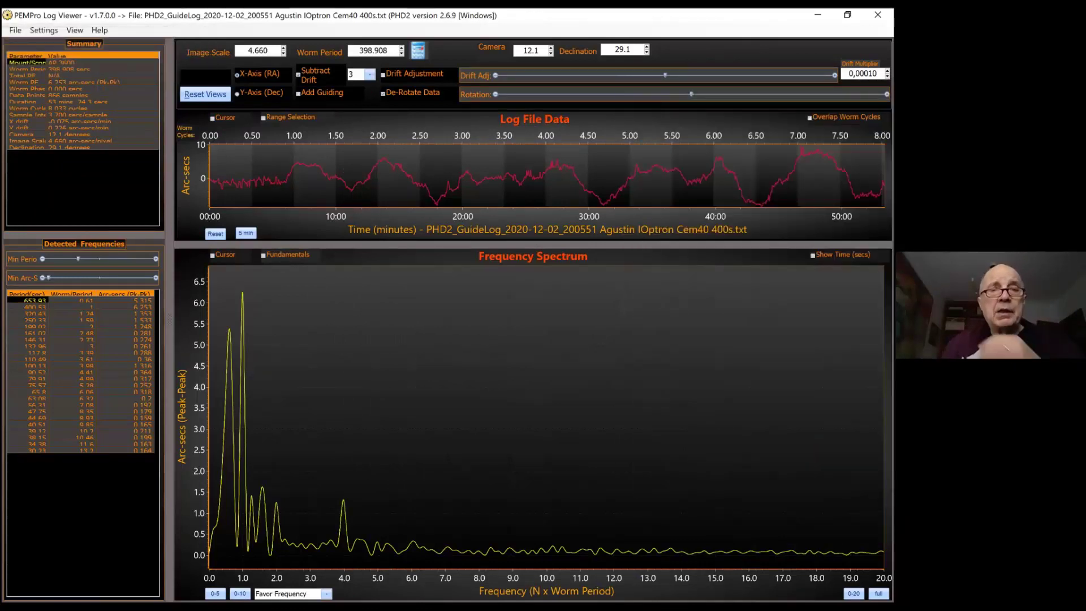
Step: Enlarge the Log File Data graph and examine the peaks and troughs of the RA curve
left_click_drag(385, 249, 385, 376)
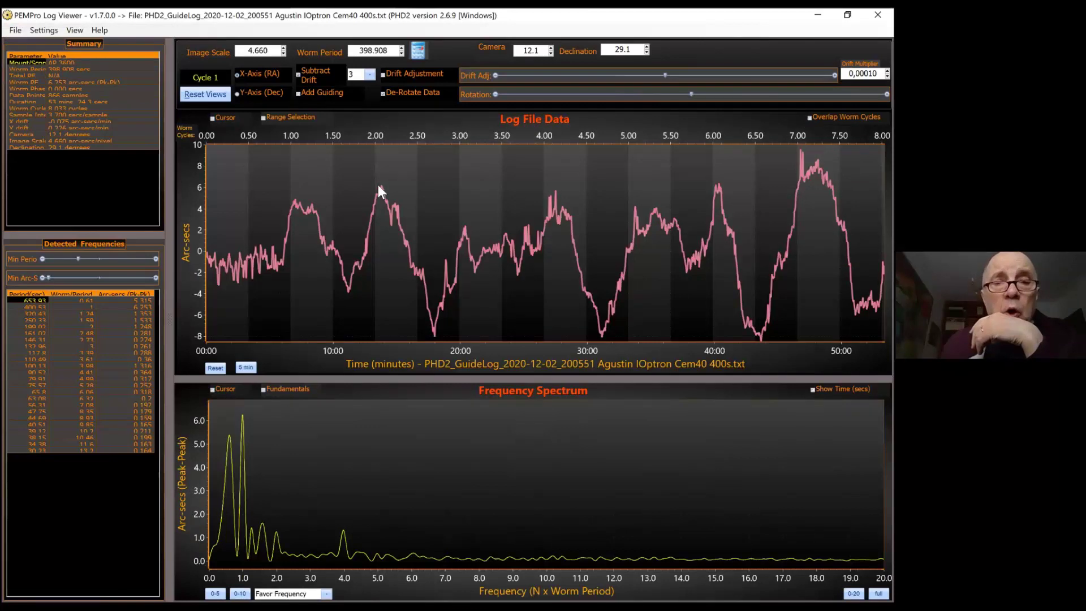
left_click(378, 184)
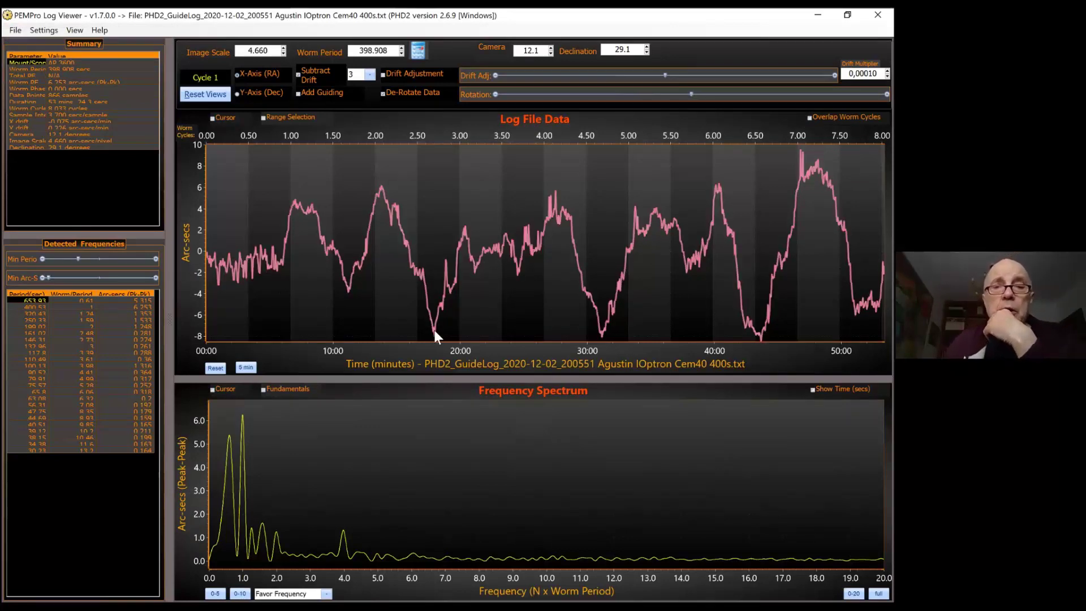
left_click(351, 215)
left_click(326, 215)
left_click(343, 205)
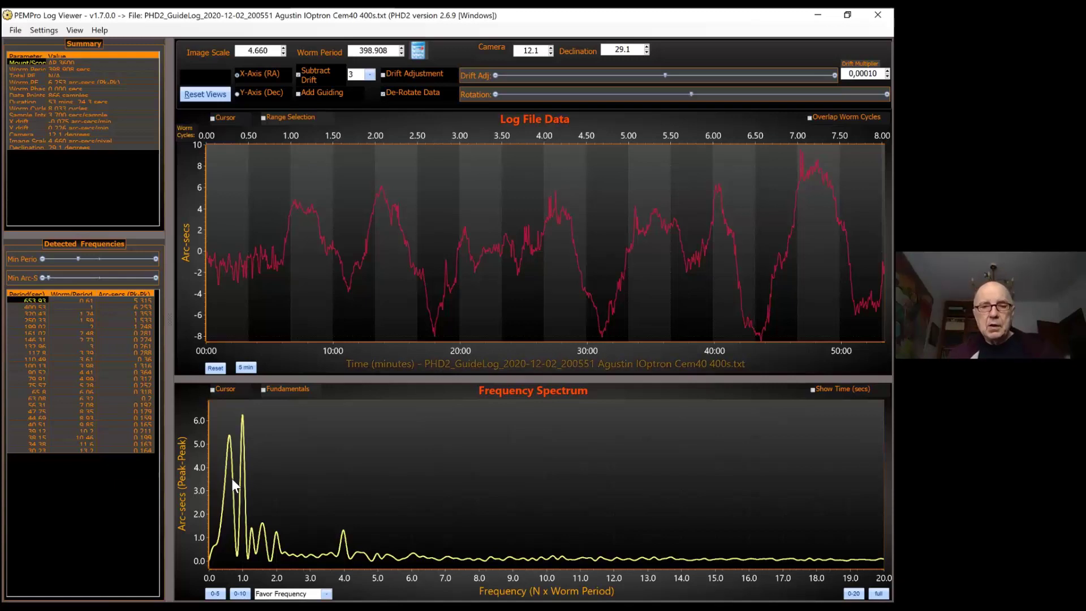
Step: Switch to the presentation, advance from the iOptron Cem40 slide to the RA drift slide, and return to PEMPro Log Viewer
key("alt+Tab")
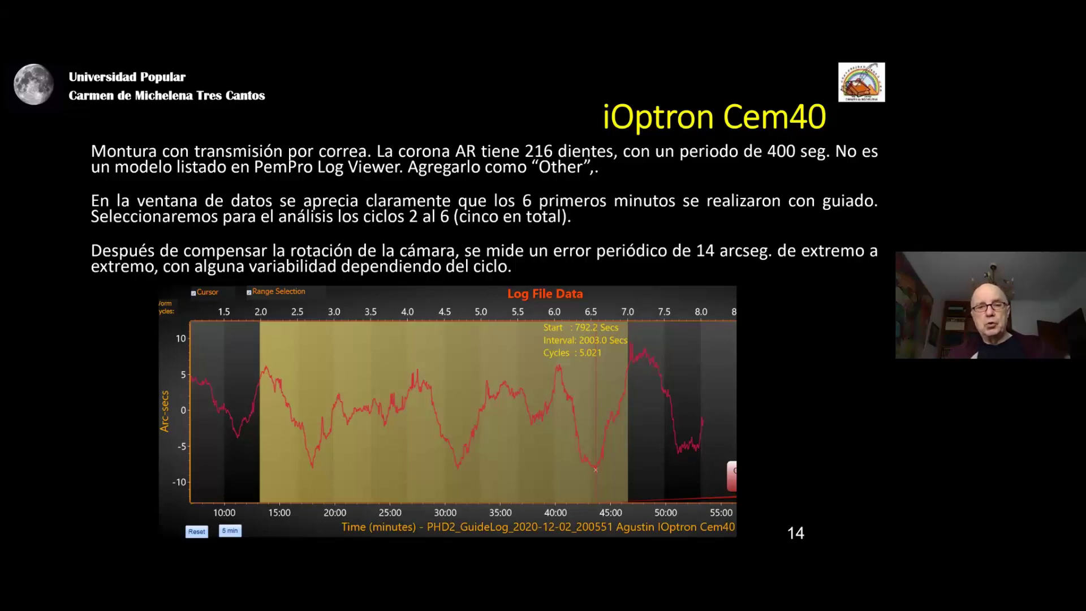
key("Right")
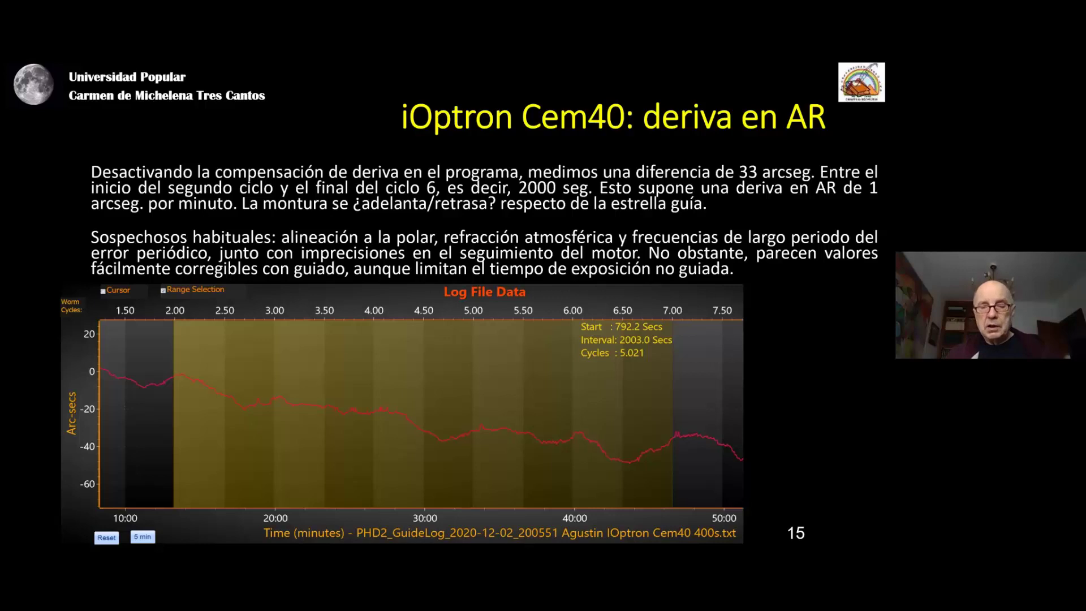
key("Escape")
key("alt+Tab")
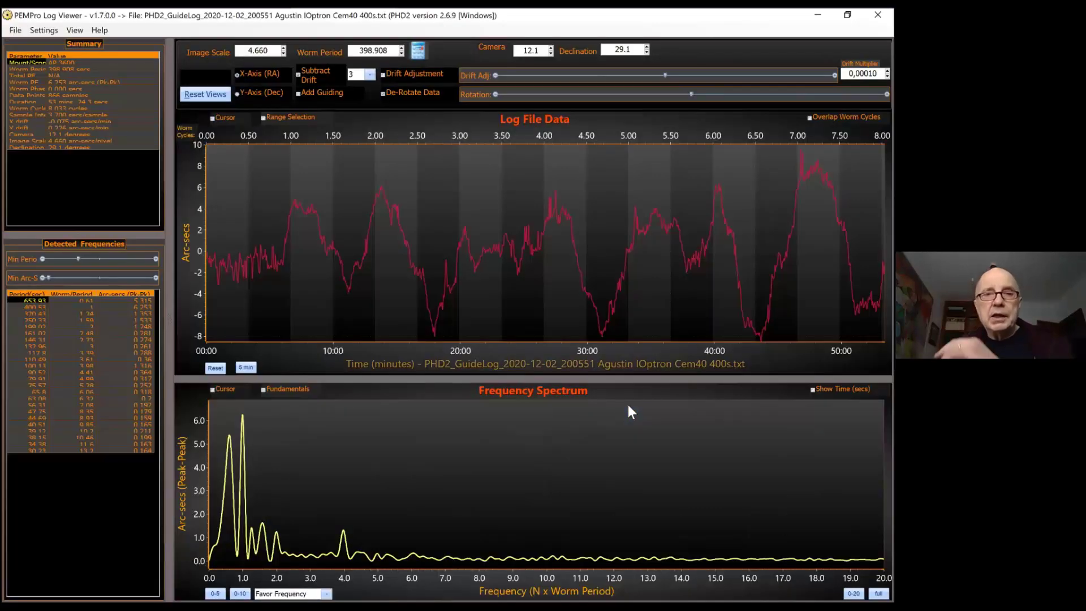
Step: Turn drift subtraction off and back on to compare the RA curves, and switch to the presentation's drift slide
left_click(296, 73)
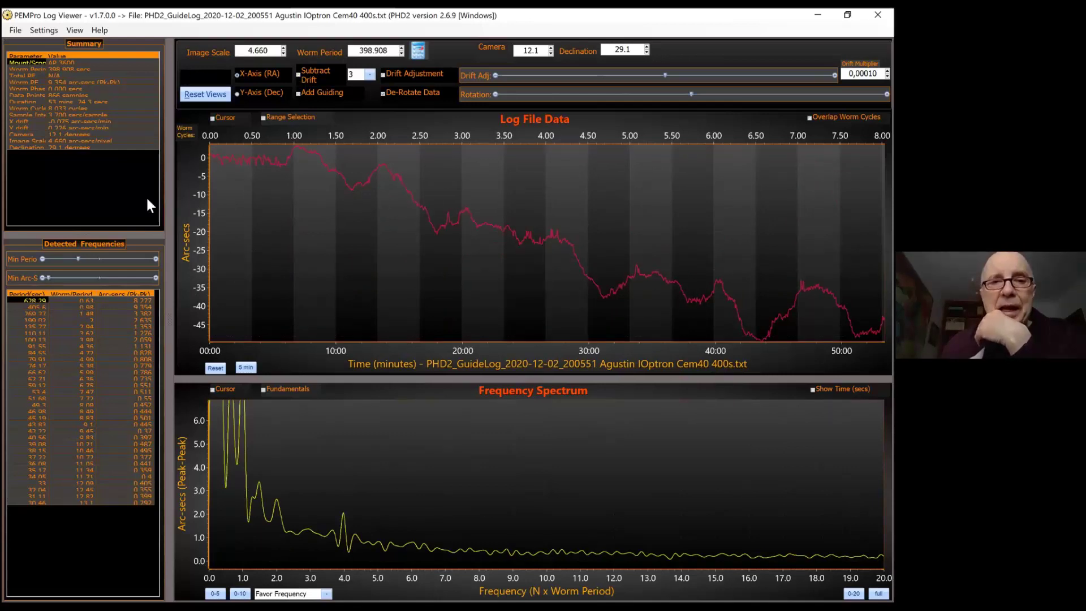
left_click(298, 75)
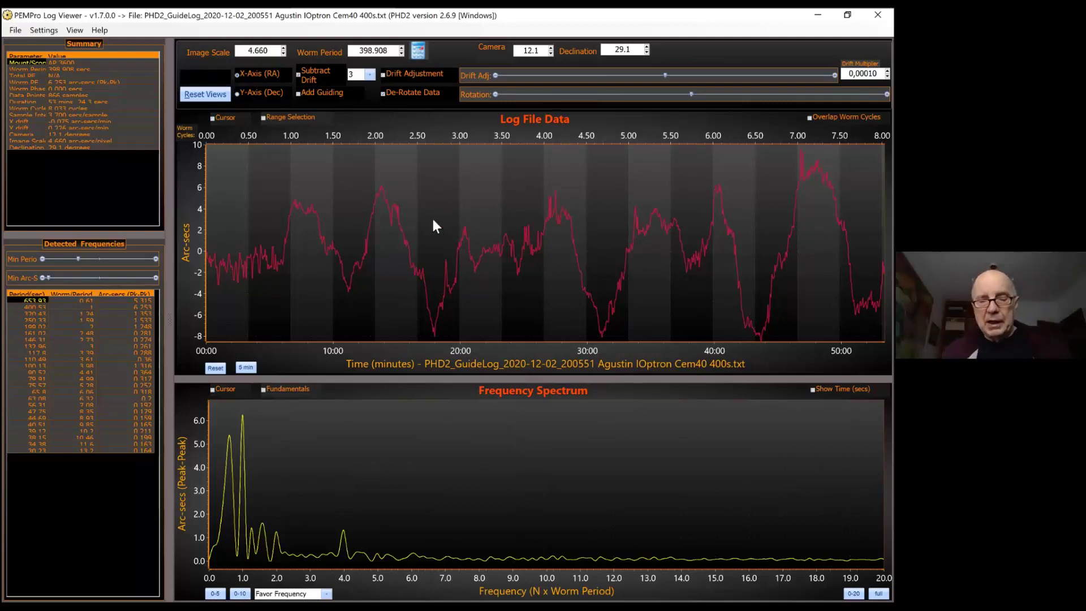
key("alt+Tab")
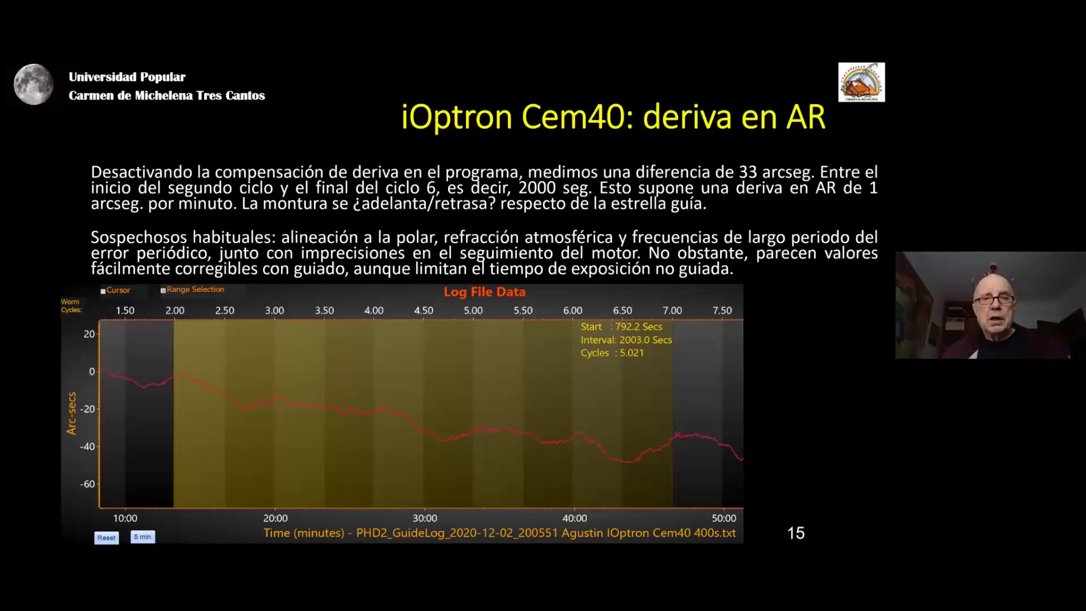
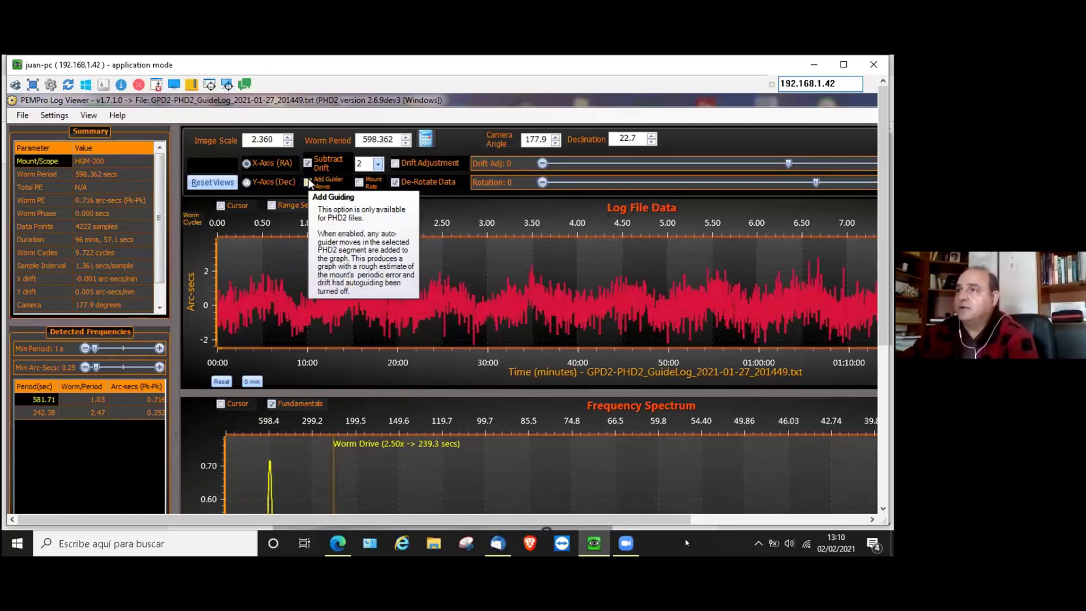
Step: Add the guider moves to the GPD2 log's RA data and examine the resulting curve and frequency spectrum
left_click(307, 182)
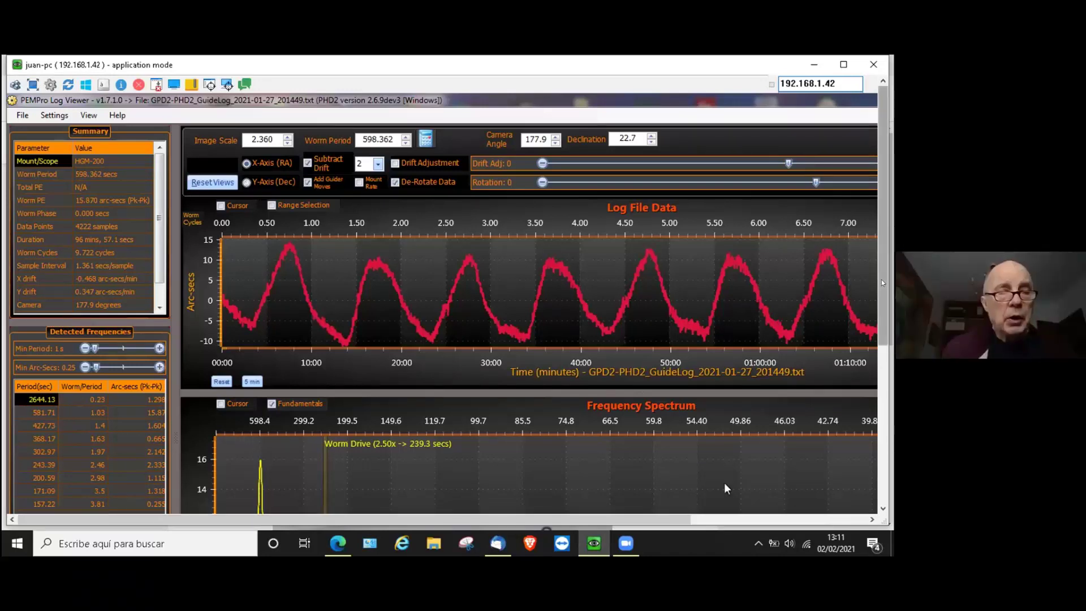
scroll(727, 488, "down", 5)
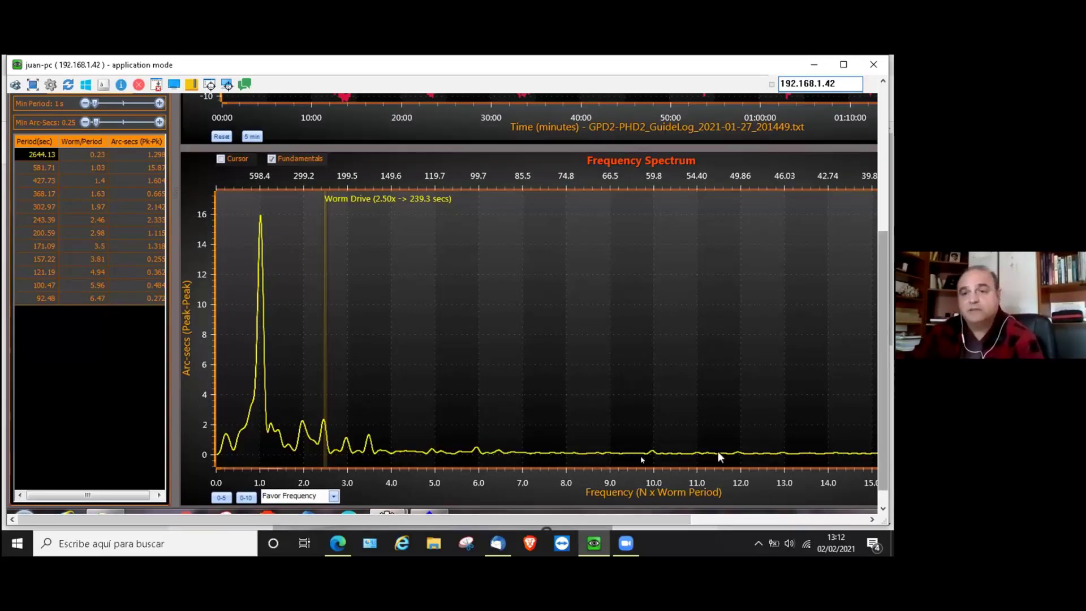
scroll(718, 454, "up", 1)
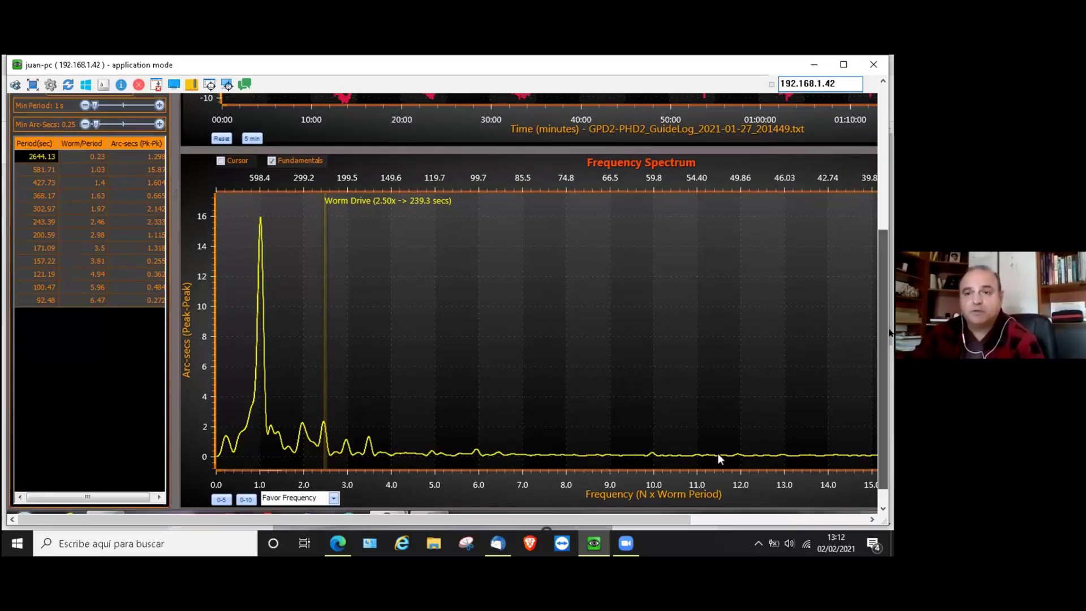
scroll(718, 477, "up", 2)
left_click_drag(892, 300, 885, 245)
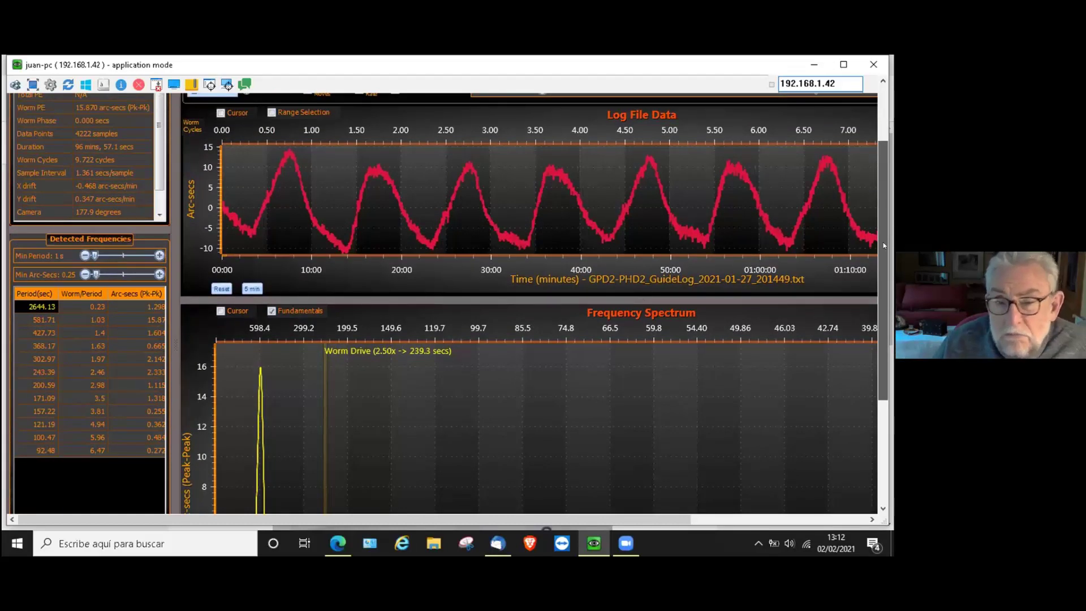
left_click_drag(890, 245, 892, 314)
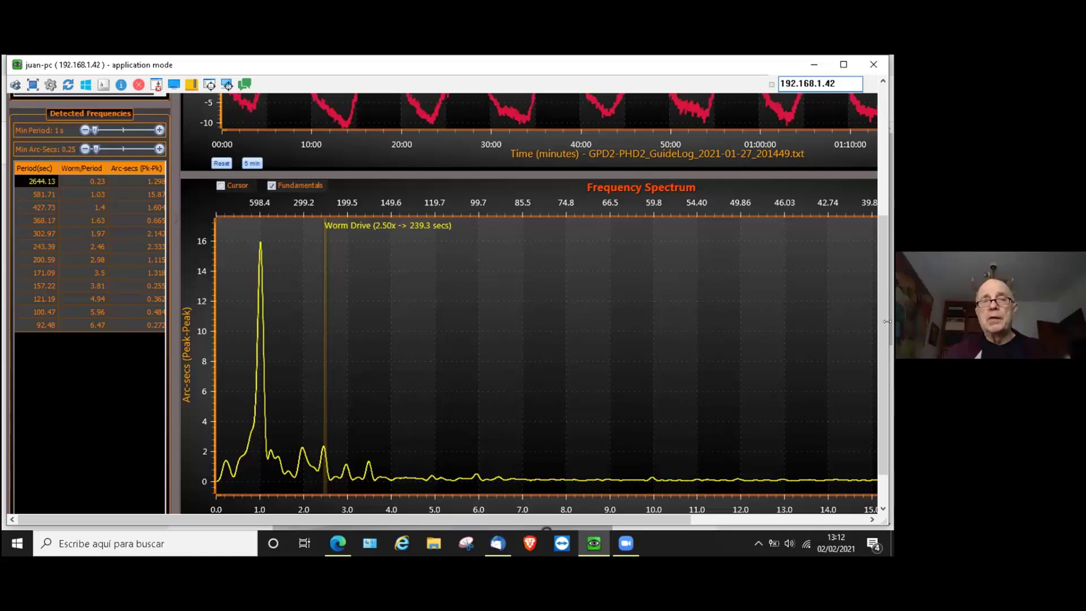
scroll(873, 134, "up", 4)
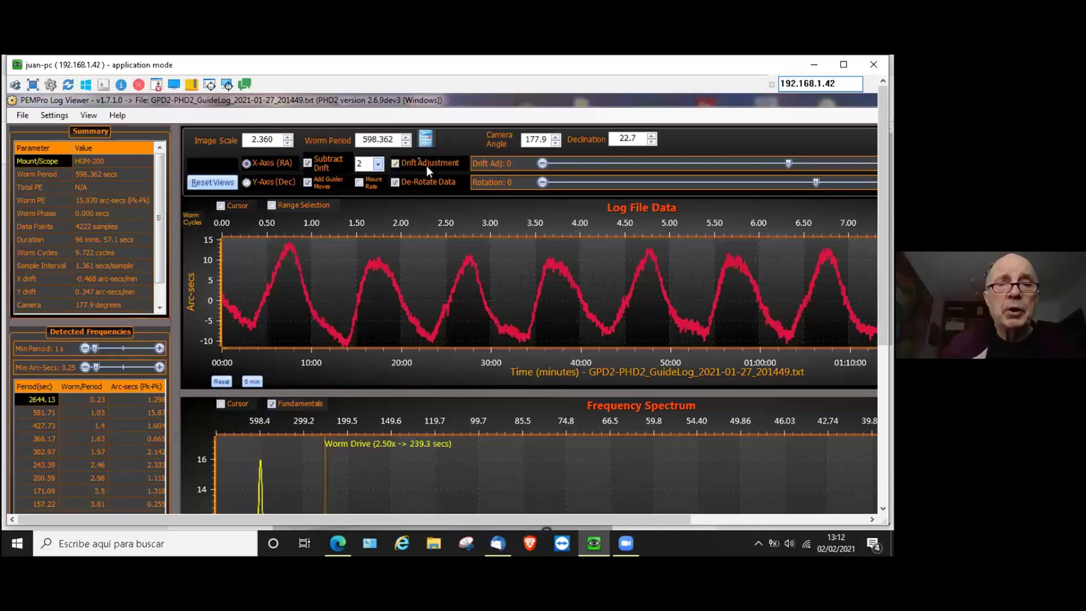
Step: Turn Subtract Drift off and on again to view the GPD2 mount's RA curve with its raw drift
left_click(307, 162)
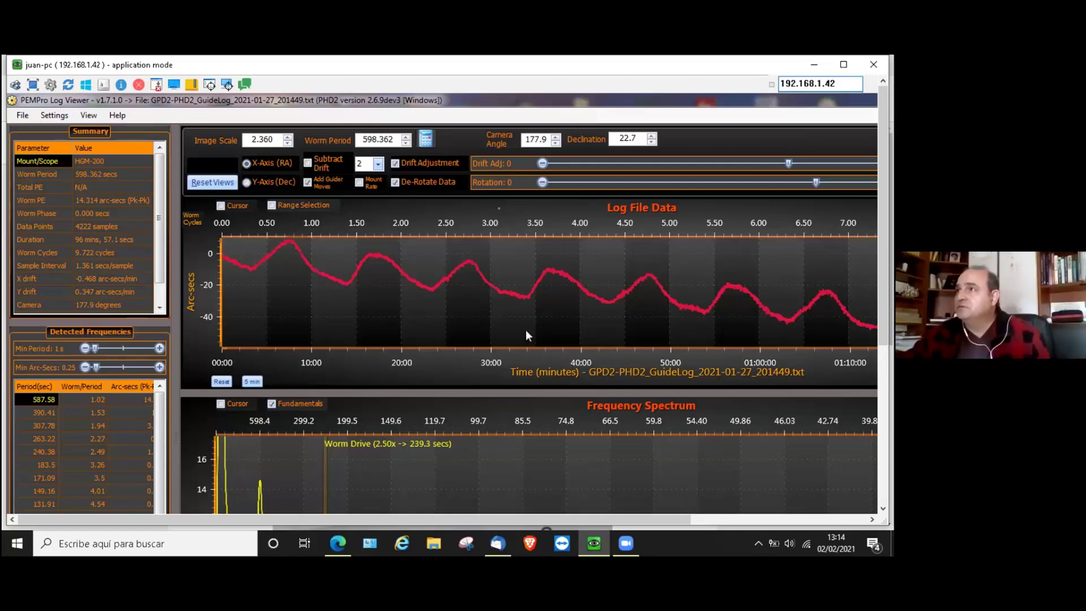
left_click(308, 164)
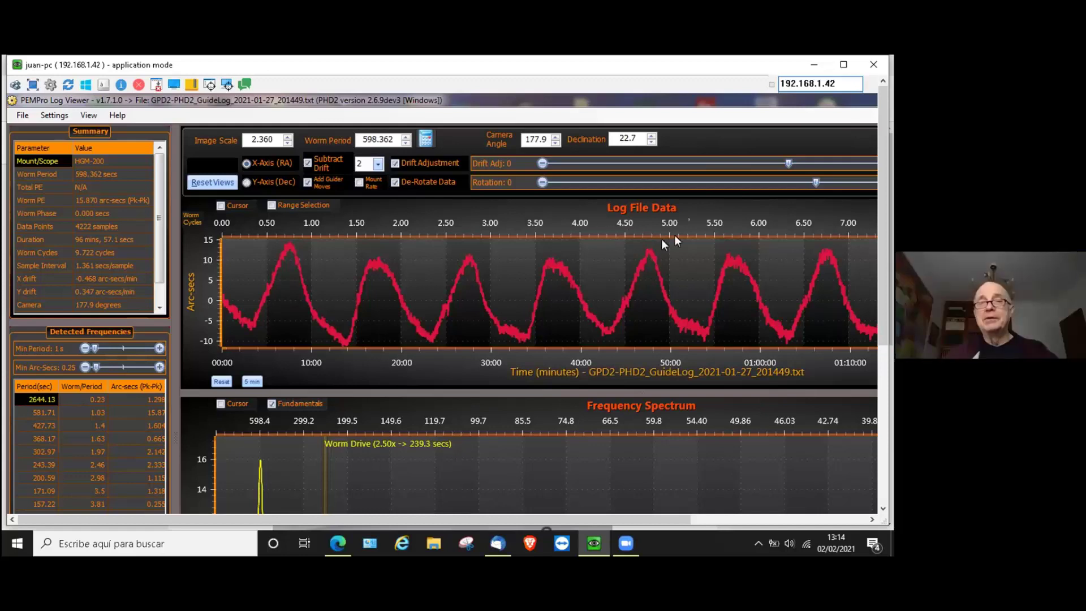
Step: Switch to PHD2, import the GPD2-FS60+EZG60+QHY5LII.phd equipment profile, and close the equipment connection dialog
left_click_drag(884, 293, 883, 422)
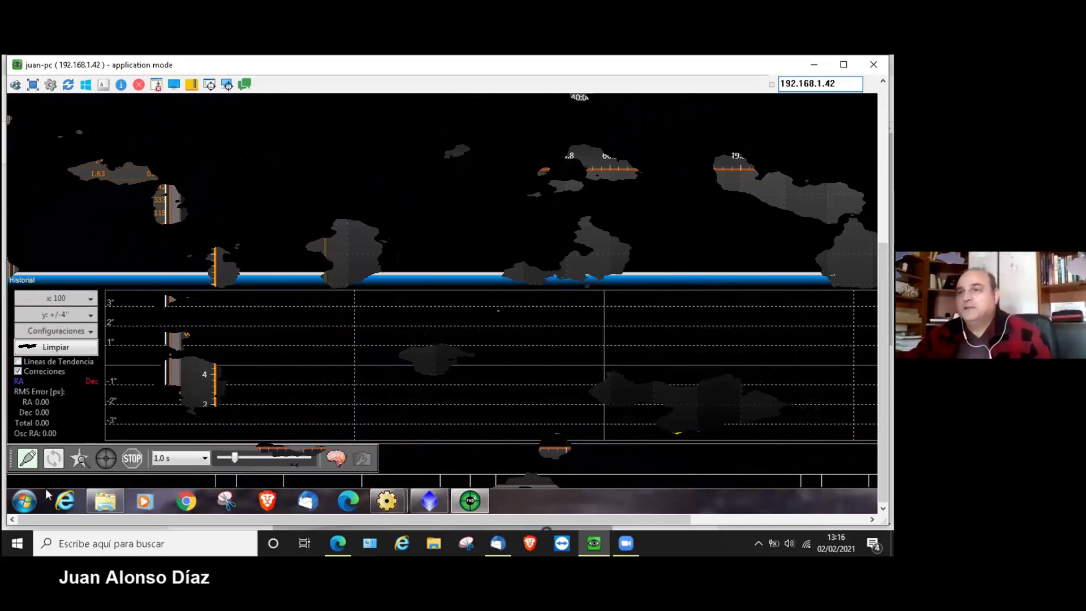
left_click(27, 458)
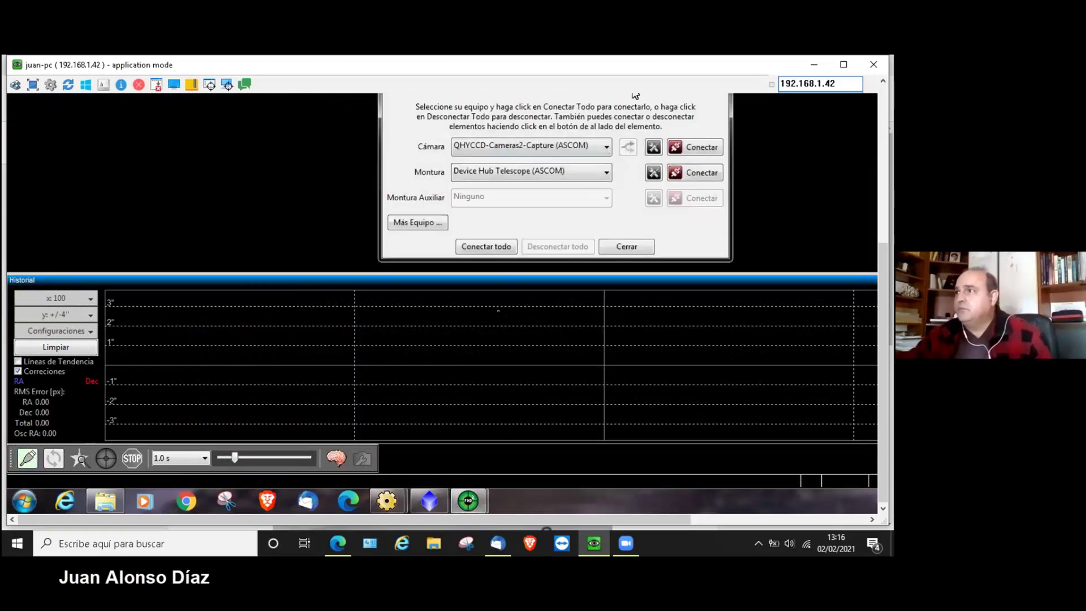
left_click(634, 96)
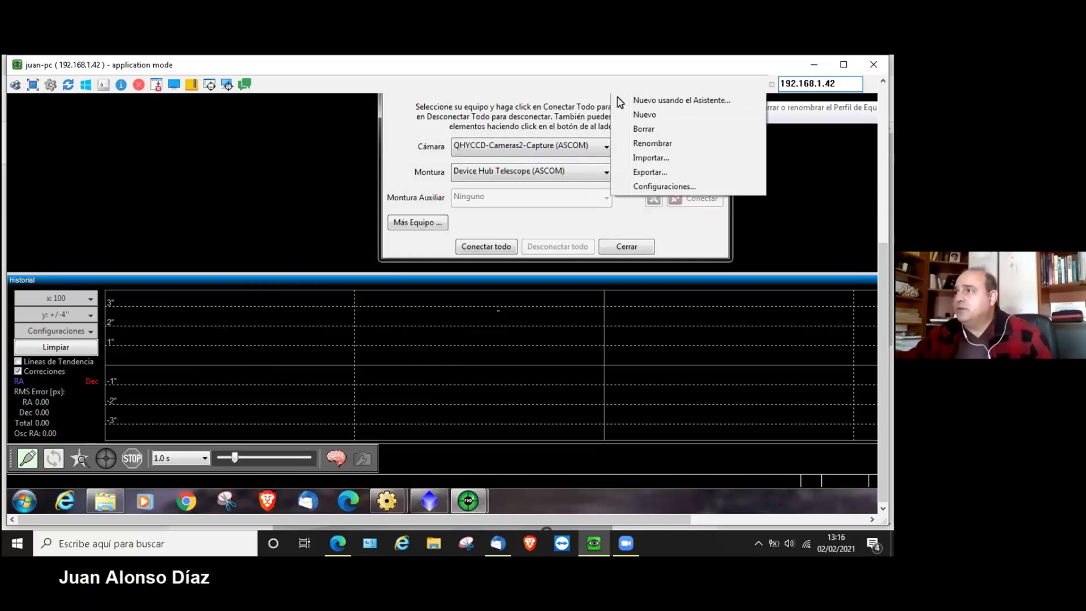
left_click(666, 158)
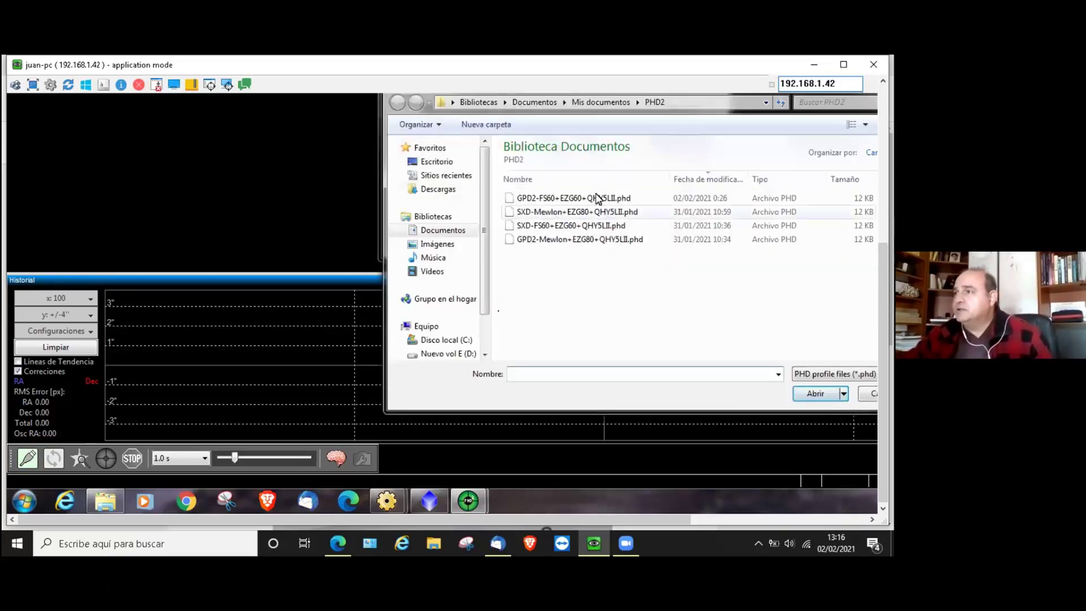
left_click(591, 199)
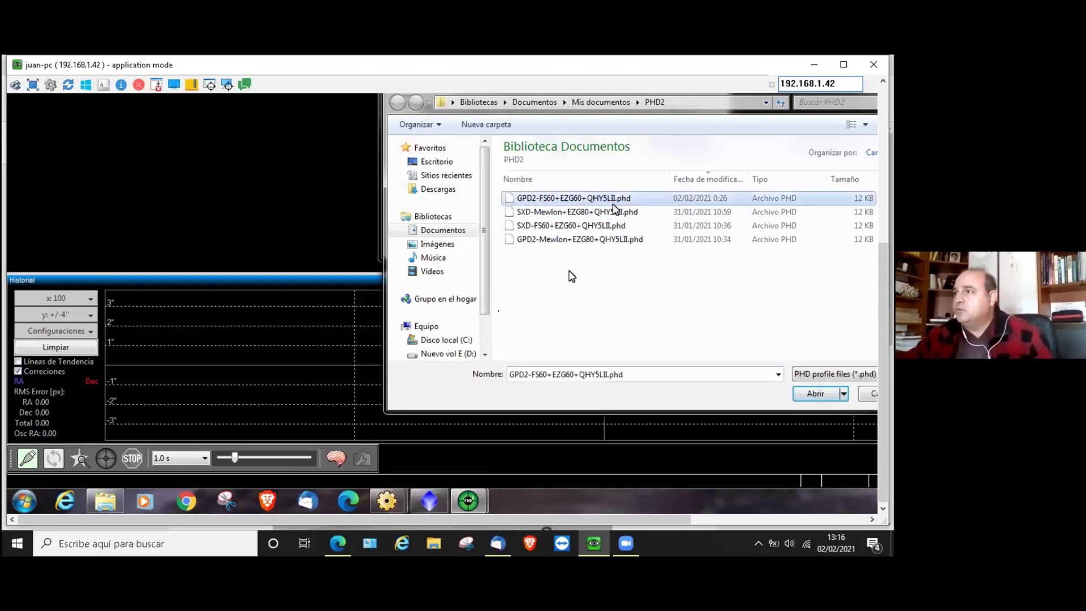
left_click(816, 396)
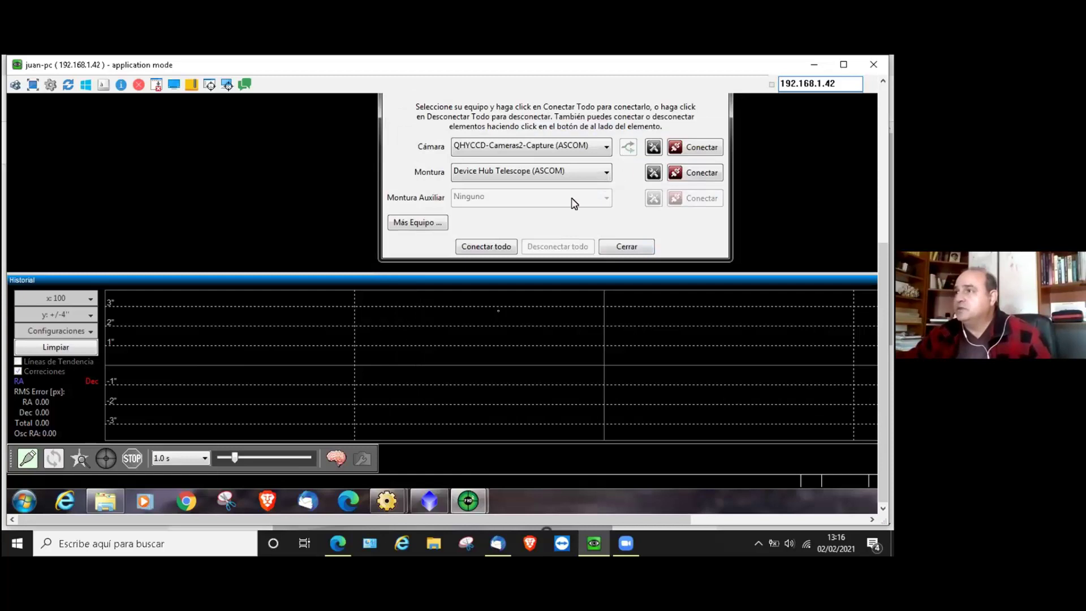
left_click(635, 247)
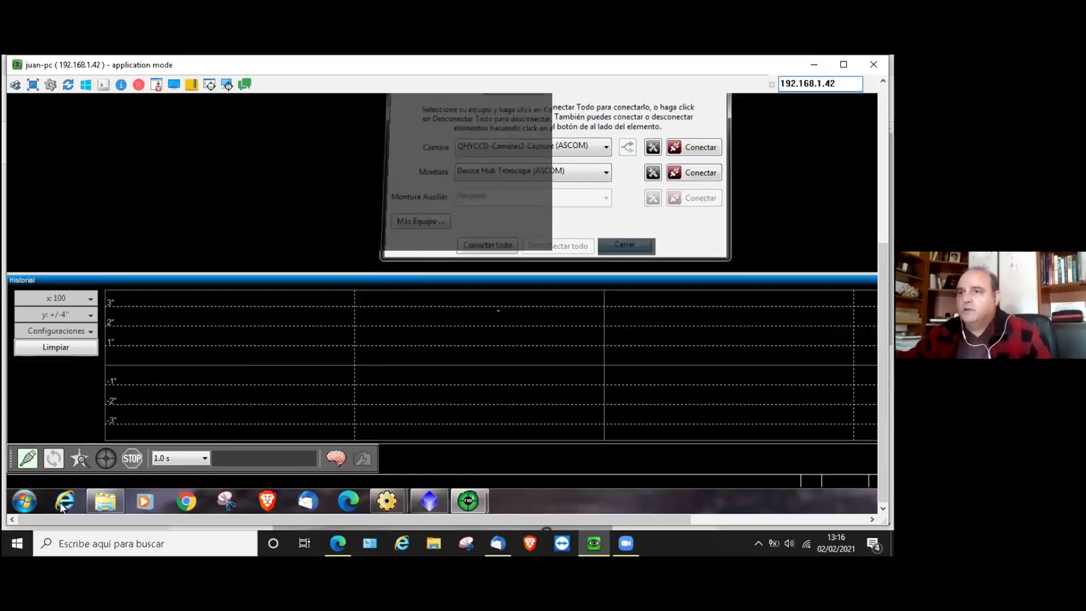
Step: Open PHD2's advanced settings and examine the guiding algorithm parameters, including the expert options of the predictive PEC algorithm
left_click(338, 458)
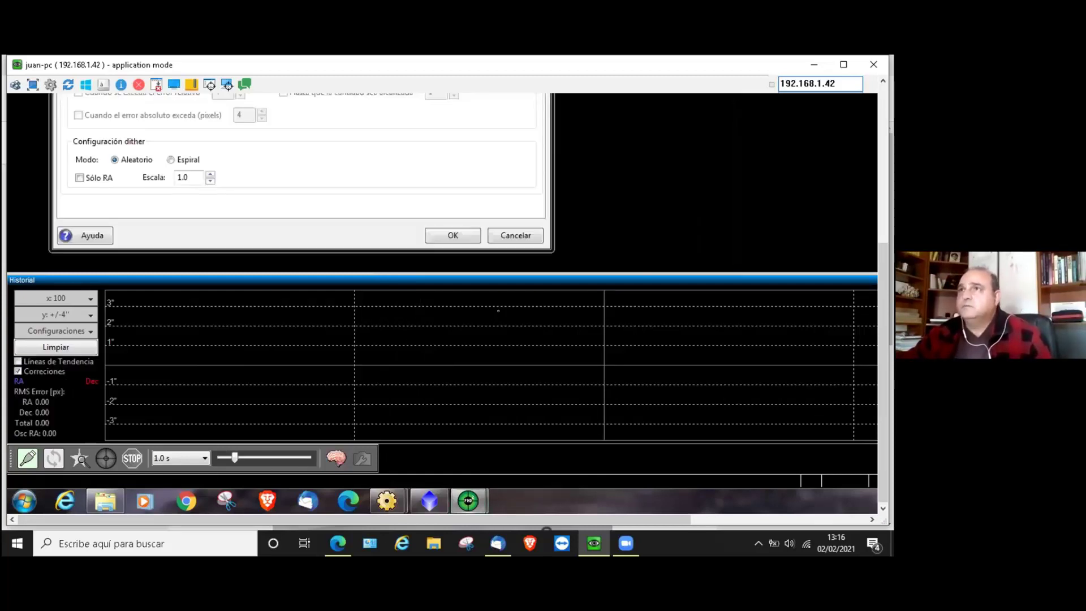
scroll(299, 153, "down", 3)
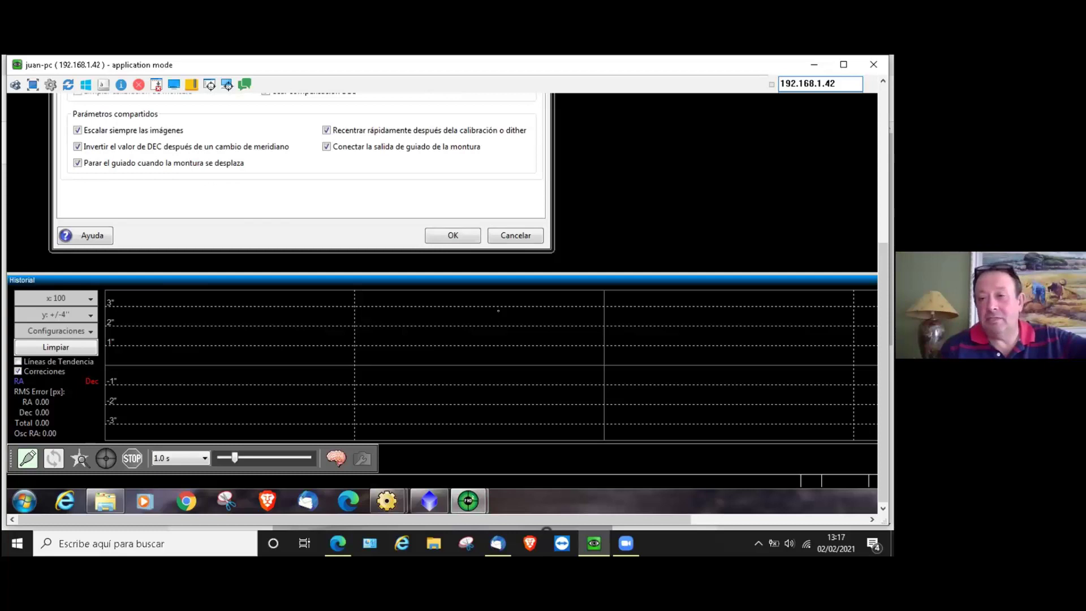
key("ctrl+Tab")
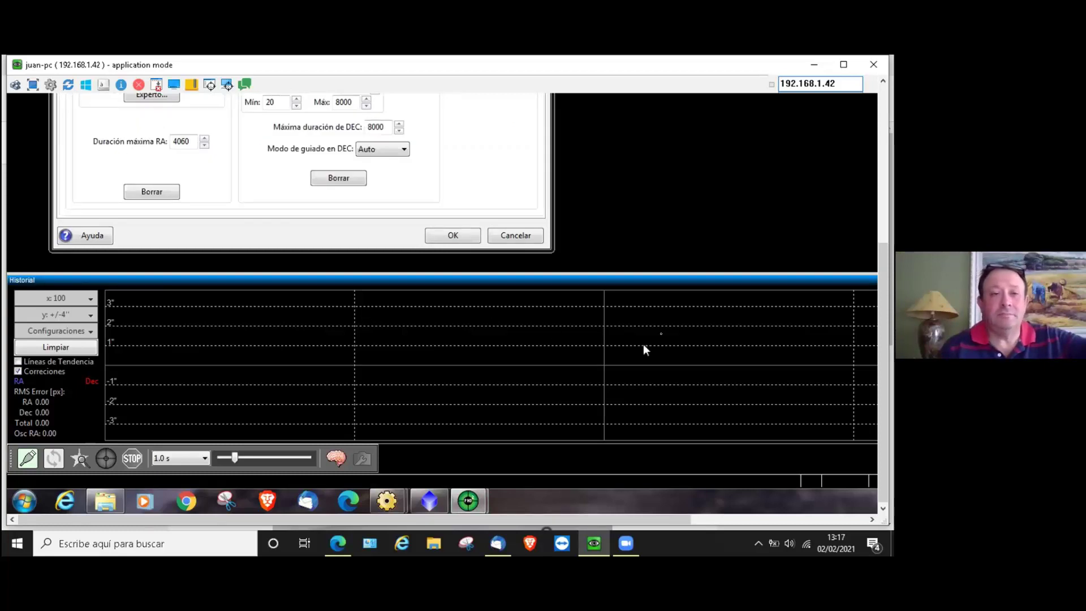
scroll(881, 311, "up", 5)
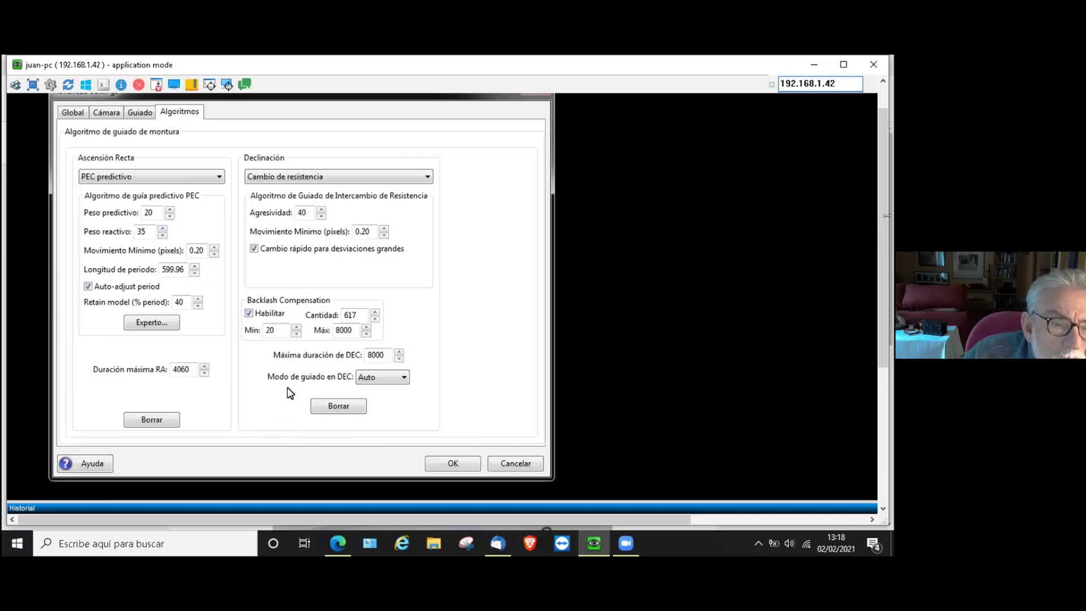
left_click(150, 322)
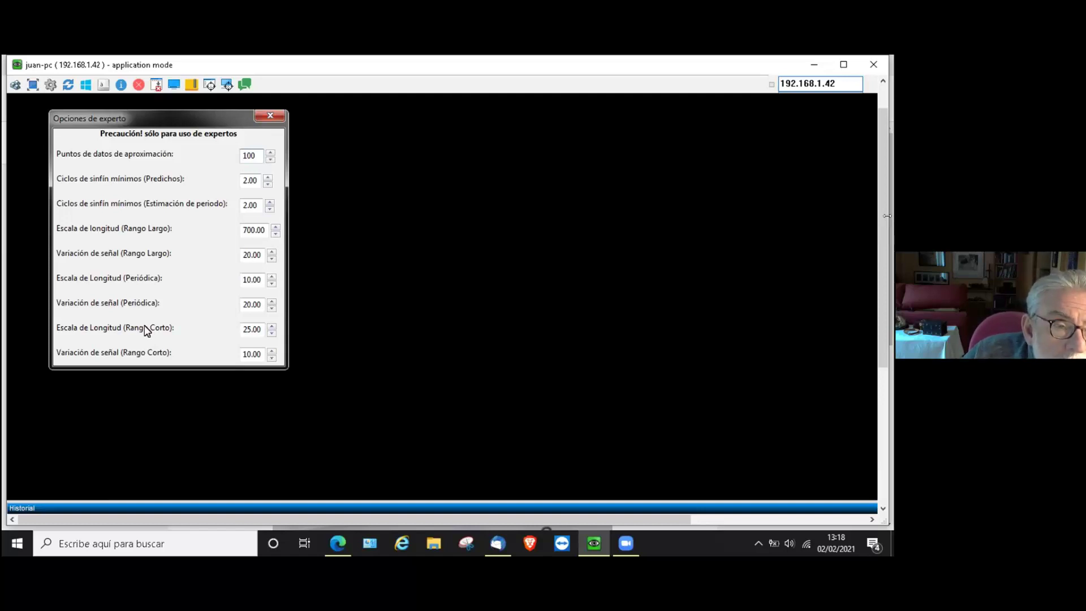
left_click(277, 117)
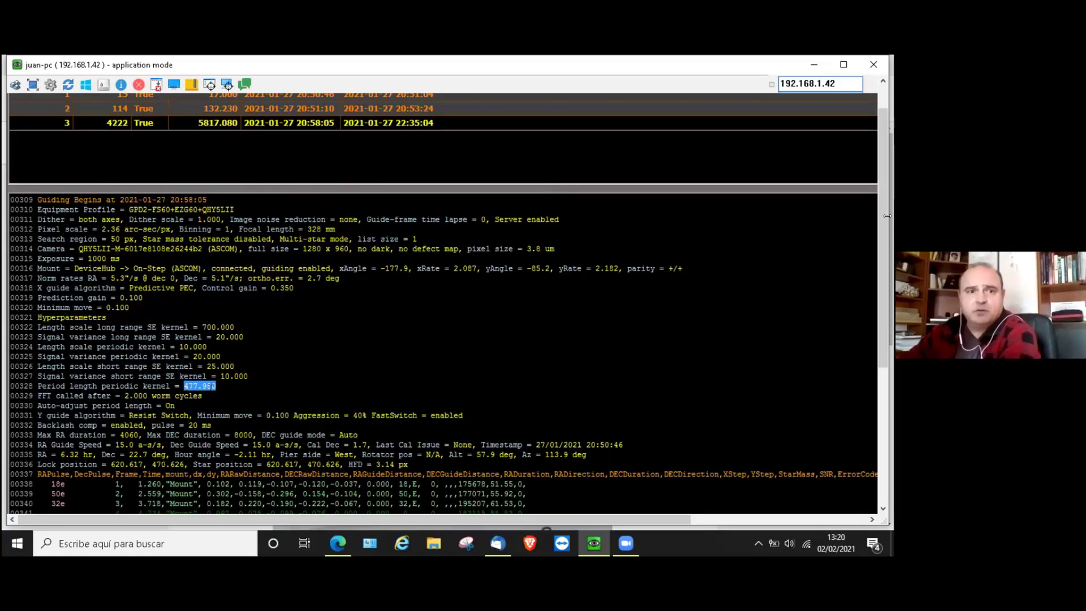
Step: Compare the periodic kernel's period length in the GPD2 guide log with the period length in PHD2's predictive PEC settings
key("Right")
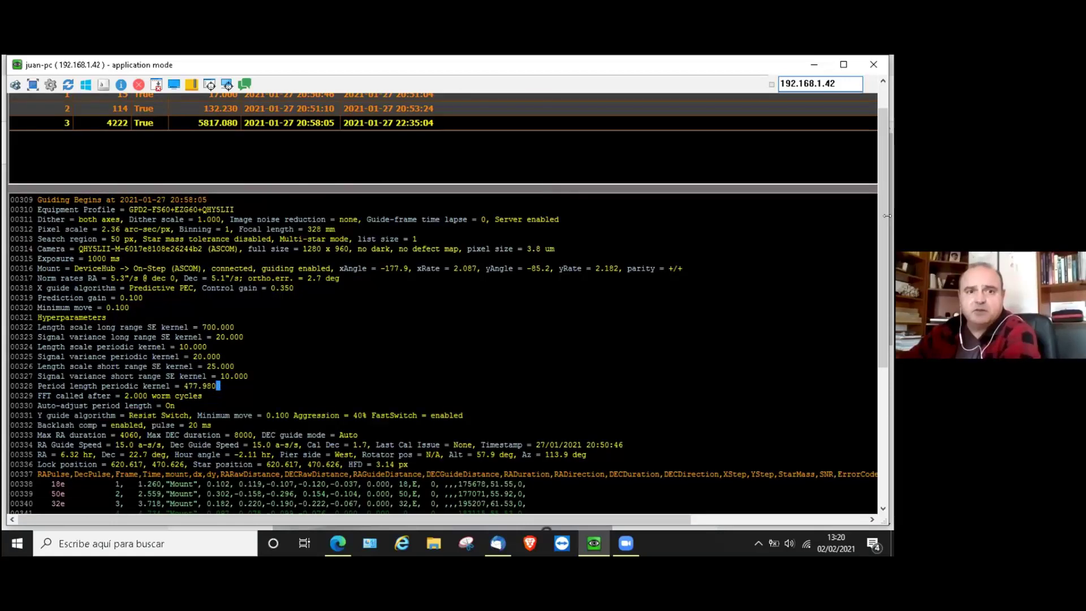
left_click_drag(216, 386, 175, 386)
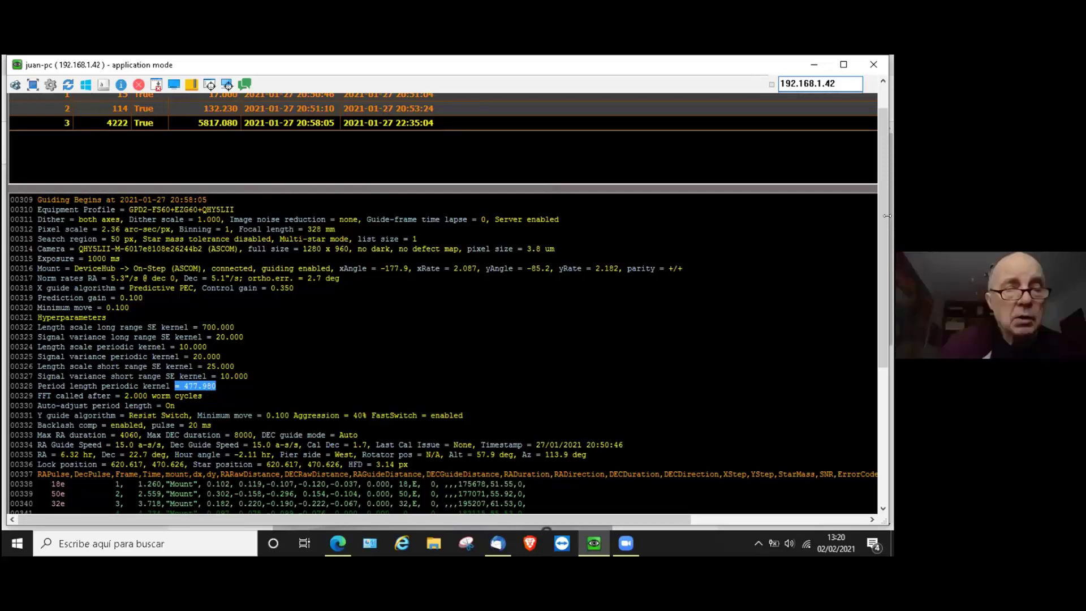
left_click(887, 215)
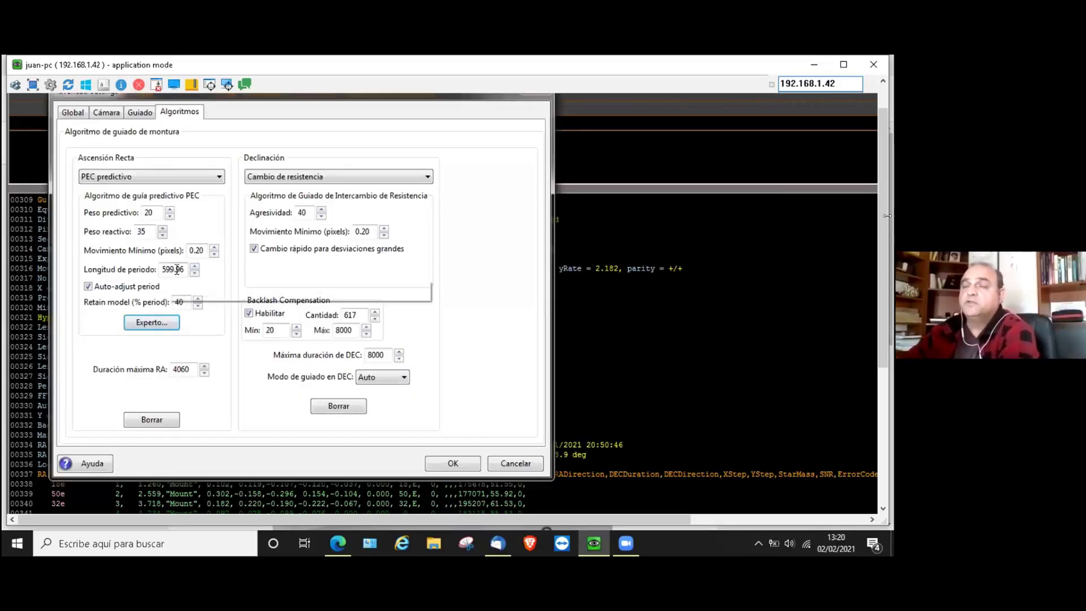
mouse_move(177, 270)
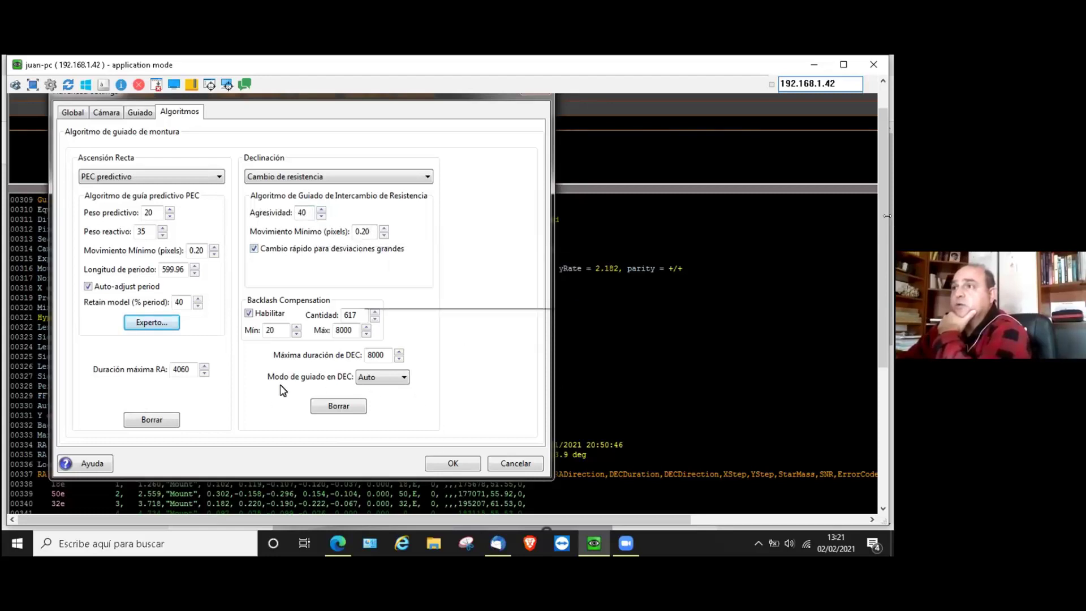
Step: Reposition the Advanced Settings dialog over the guide log and view the available DEC guiding modes, keeping Auto
left_click(379, 378)
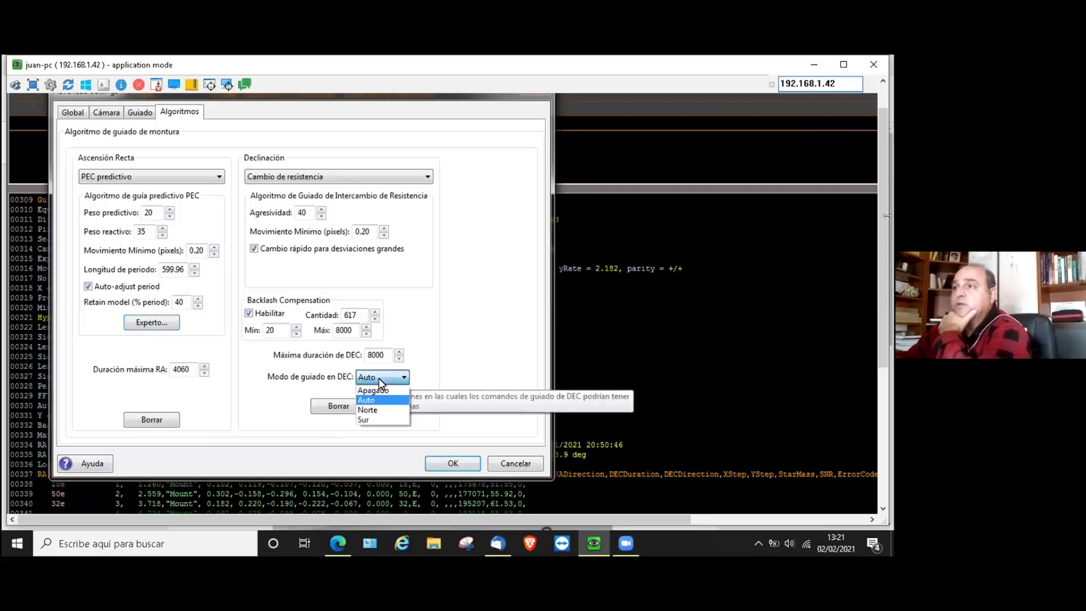
left_click(379, 378)
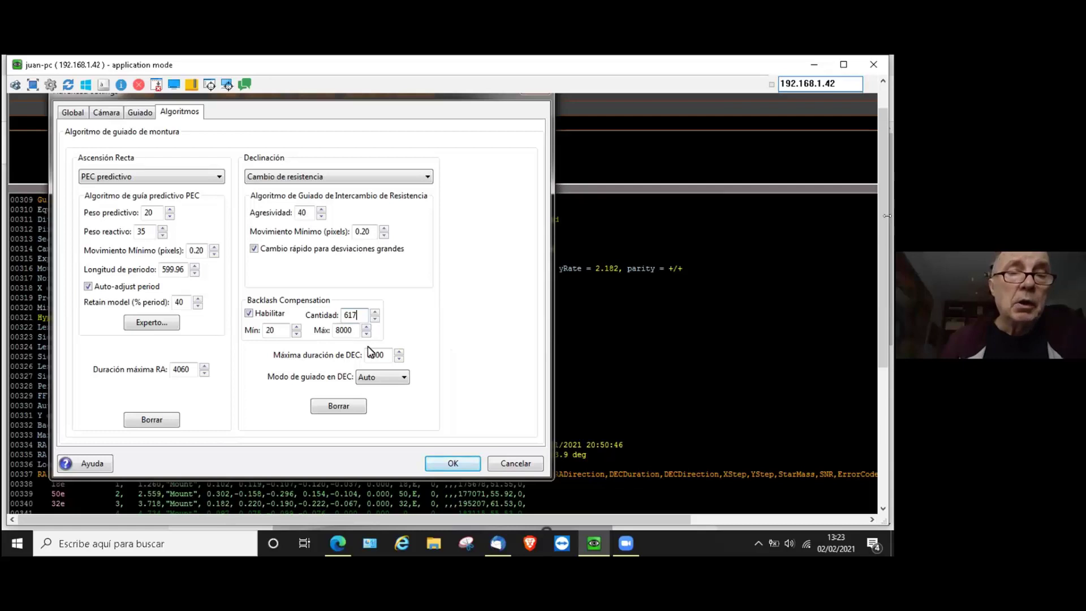
left_click_drag(333, 96, 853, 143)
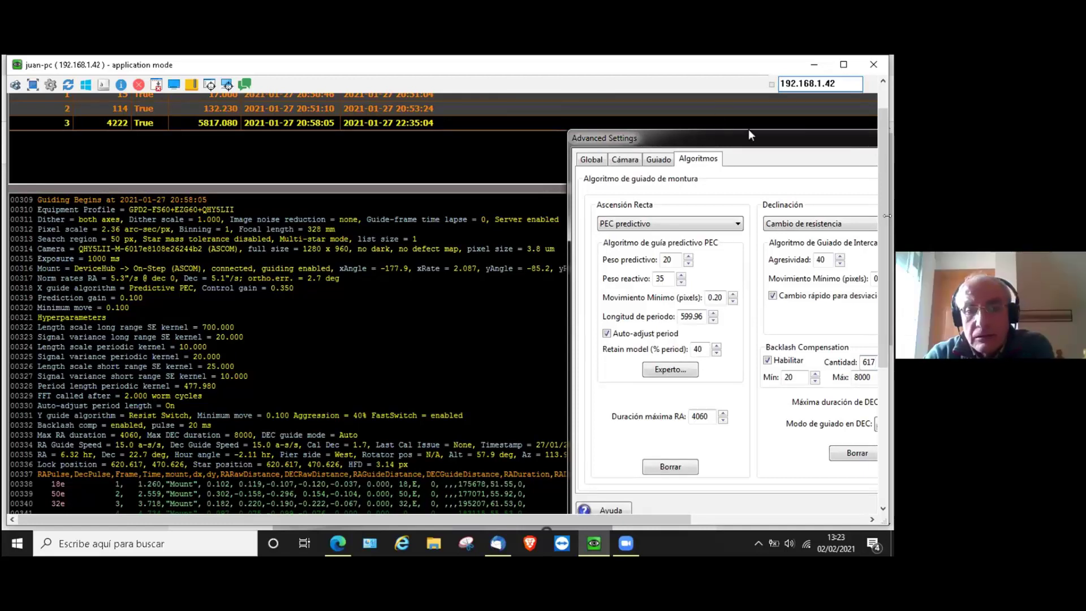
left_click_drag(753, 143, 433, 166)
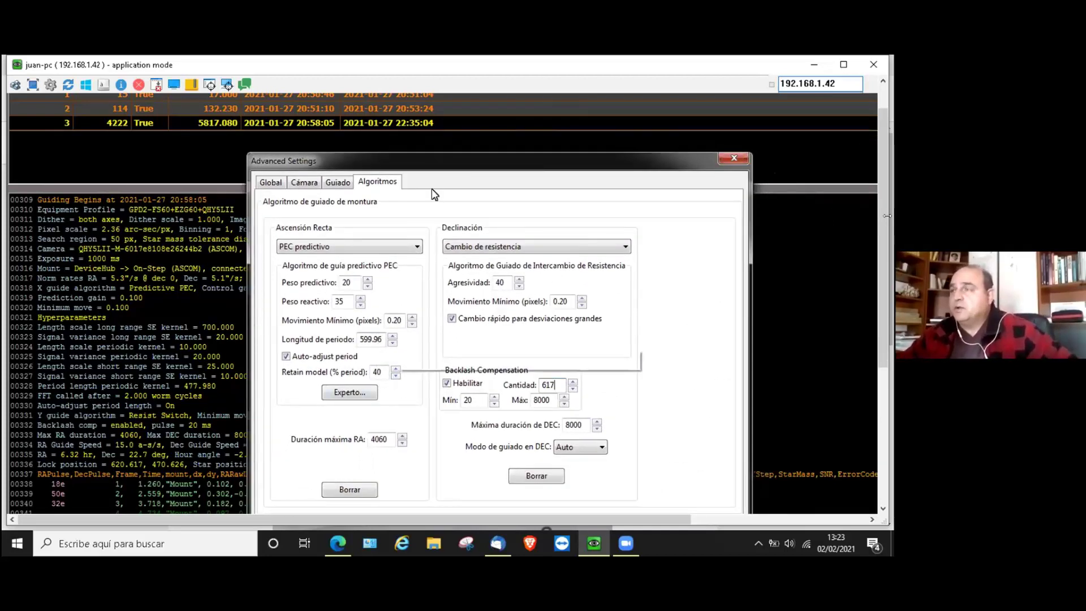
left_click_drag(447, 166, 384, 160)
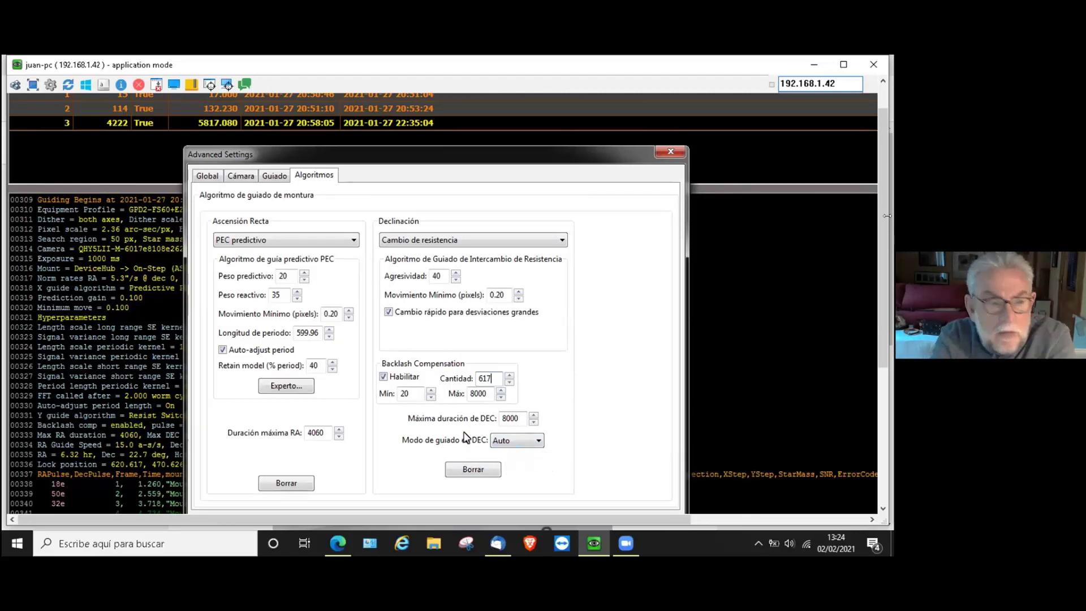
left_click(525, 440)
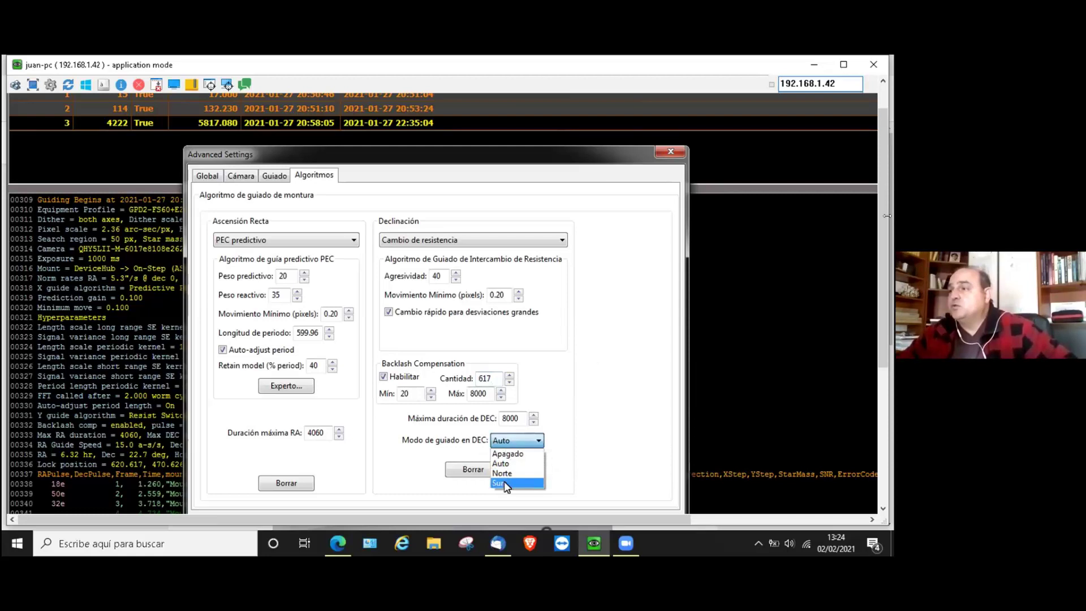
left_click(598, 433)
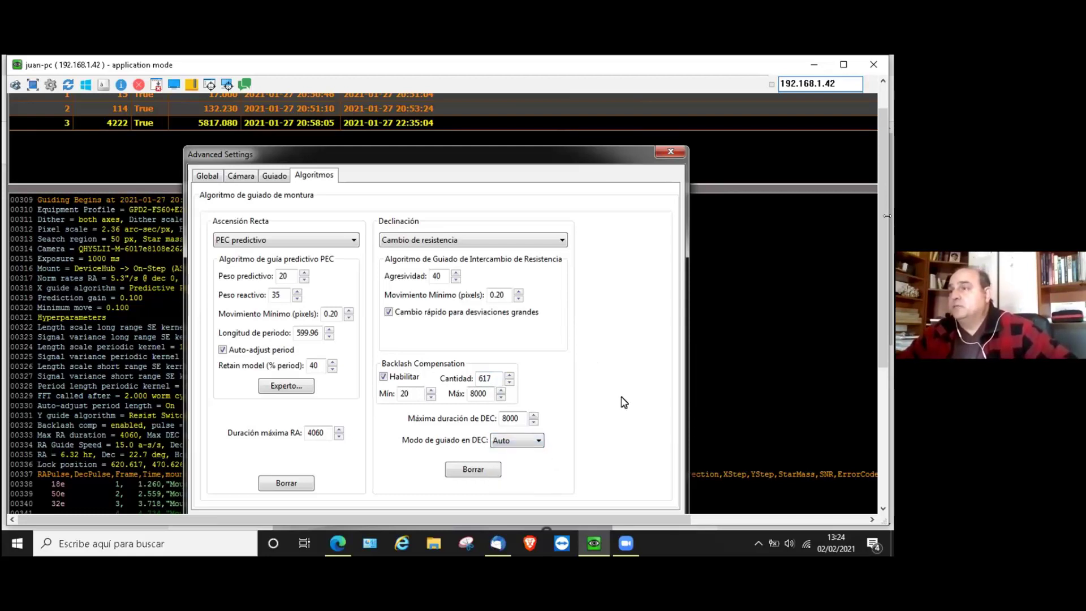